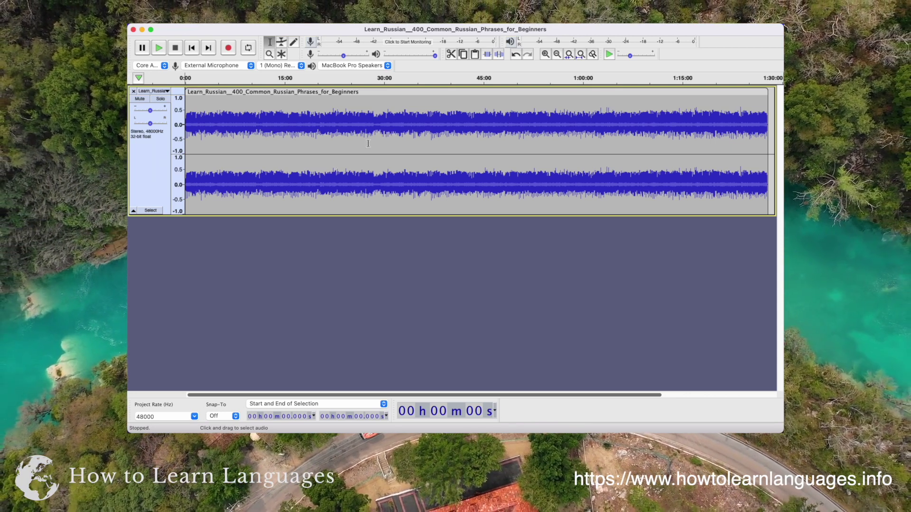
Zoom in on the waveform until individual phrases are distinguishable and examine the opening 45 seconds of the recording.
{"action": "scroll", "coordinate": [361, 141], "scroll_direction": "up", "scroll_amount": 3}
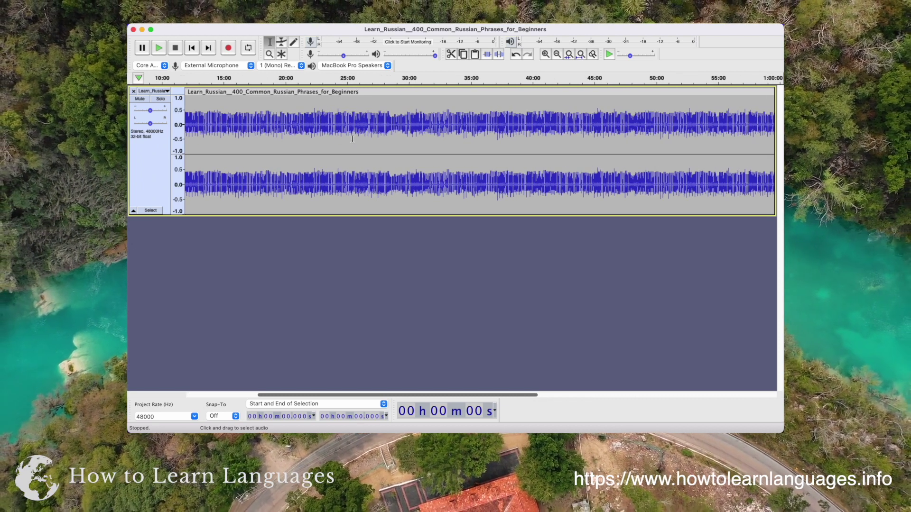
{"action": "scroll", "coordinate": [347, 130], "scroll_direction": "up", "scroll_amount": 4}
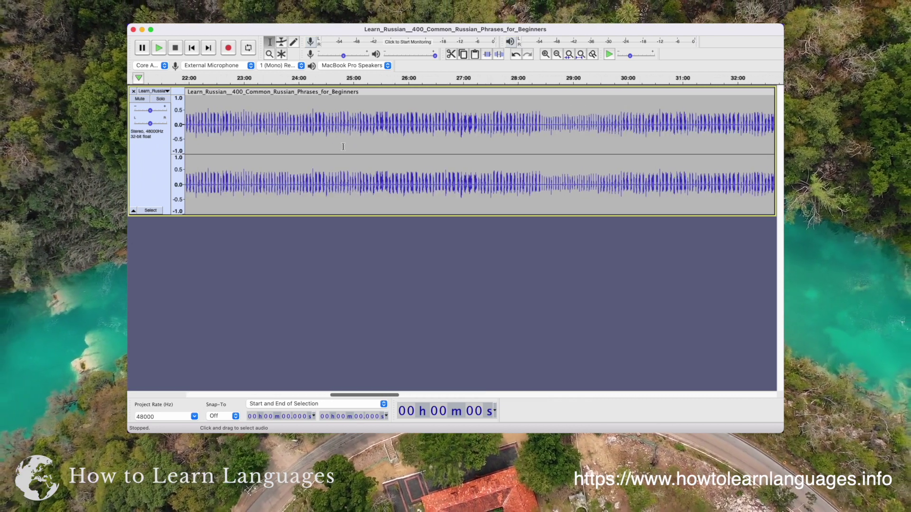
{"action": "scroll", "coordinate": [296, 155], "scroll_direction": "up", "scroll_amount": 1}
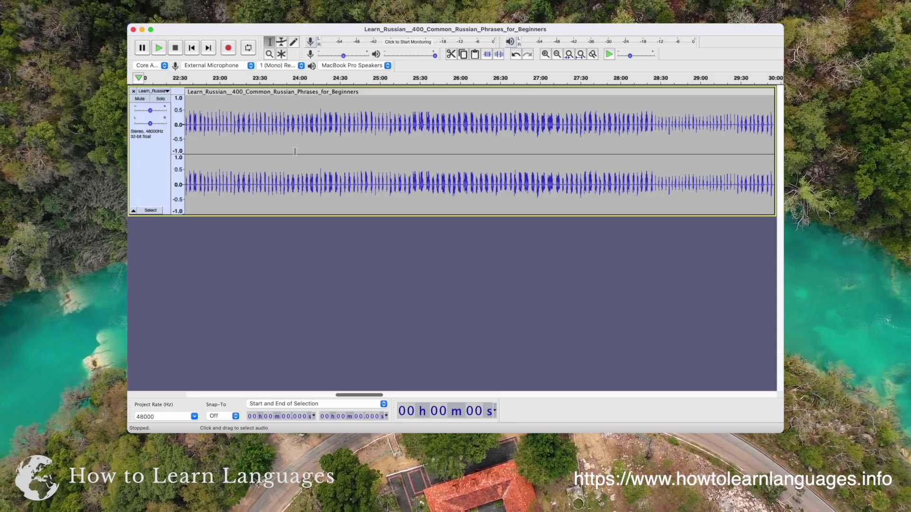
{"action": "scroll", "coordinate": [295, 151], "scroll_direction": "up", "scroll_amount": 2}
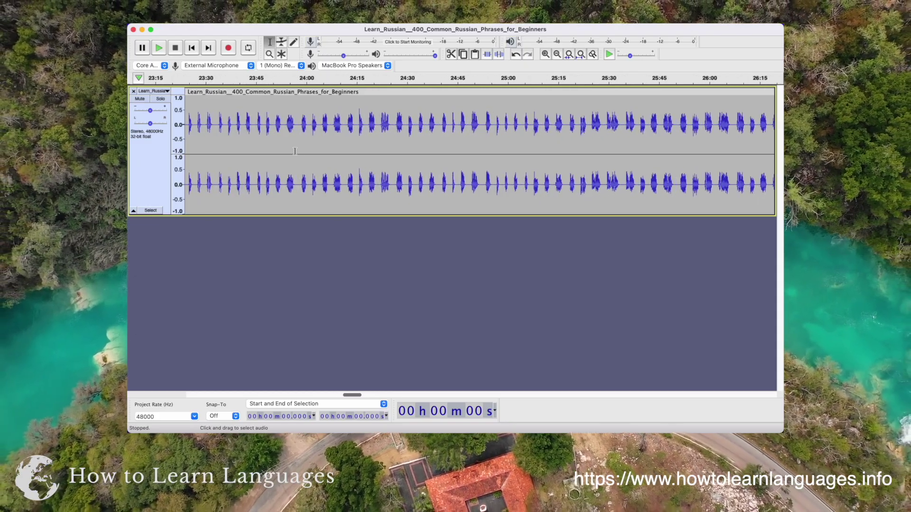
{"action": "scroll", "coordinate": [295, 152], "scroll_direction": "up", "scroll_amount": 1}
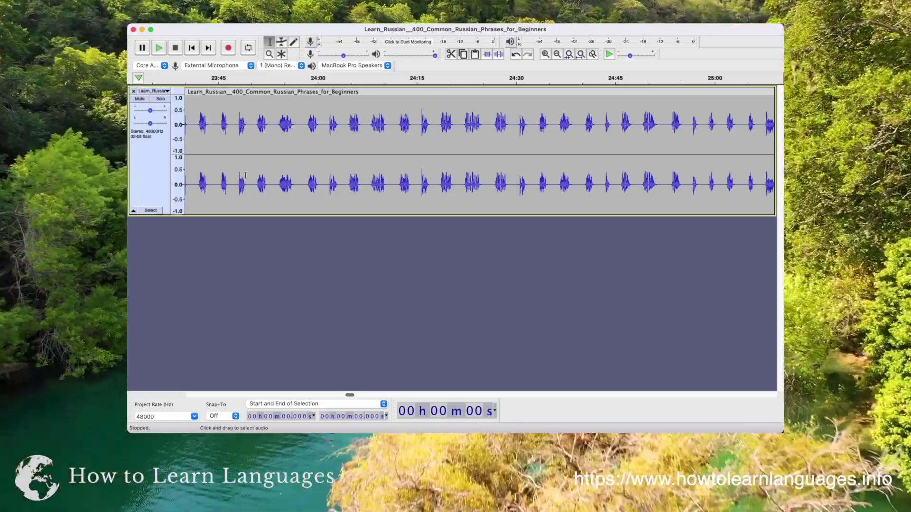
{"action": "scroll", "coordinate": [246, 174], "scroll_direction": "up", "scroll_amount": 1}
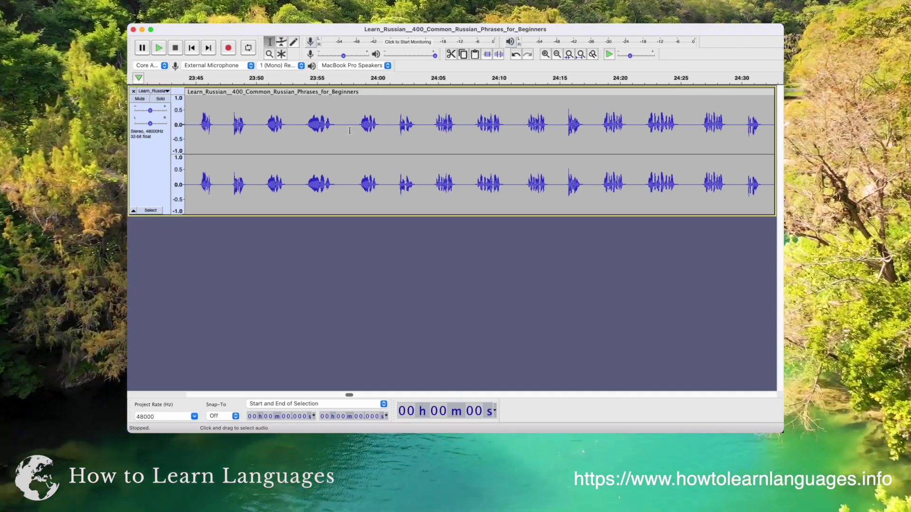
{"action": "scroll", "coordinate": [349, 131], "scroll_direction": "left", "scroll_amount": 15}
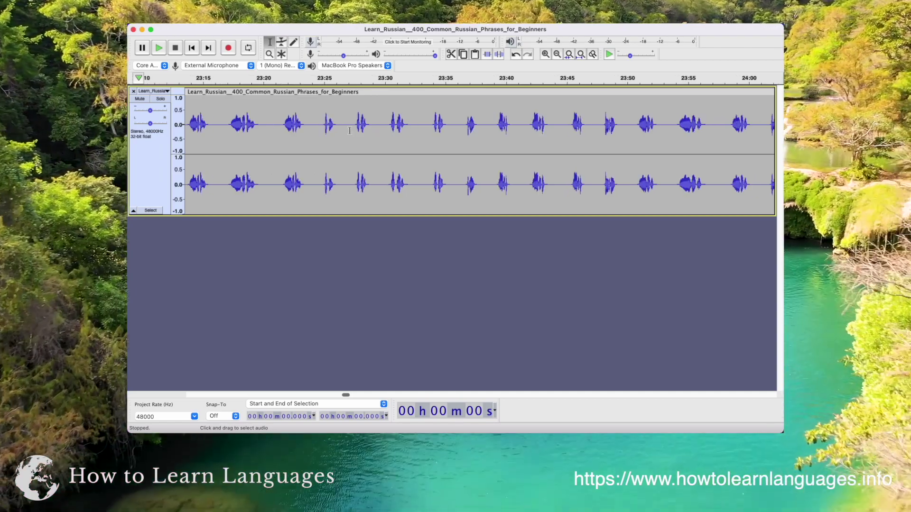
{"action": "scroll", "coordinate": [261, 136], "scroll_direction": "left", "scroll_amount": 20}
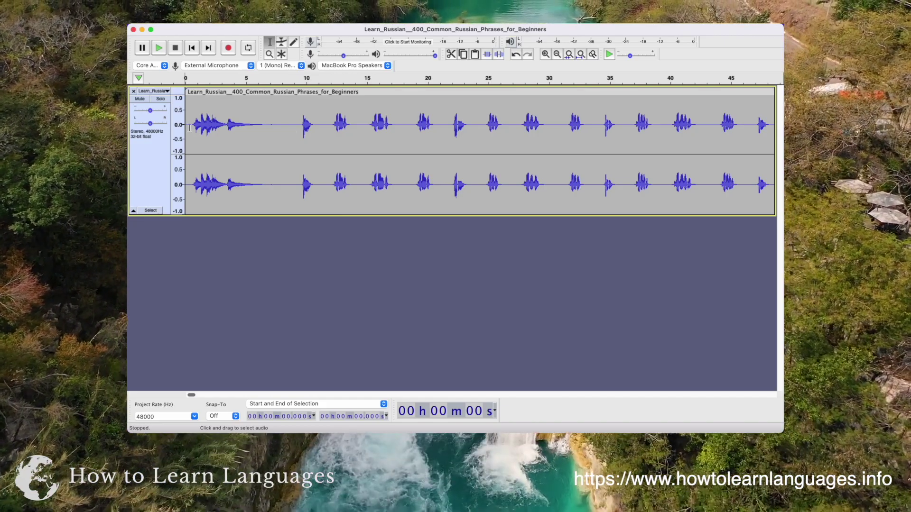
Play the recording from about 9 s, just after the intro music, and pause it at about 24 s.
{"action": "left_click", "coordinate": [262, 128]}
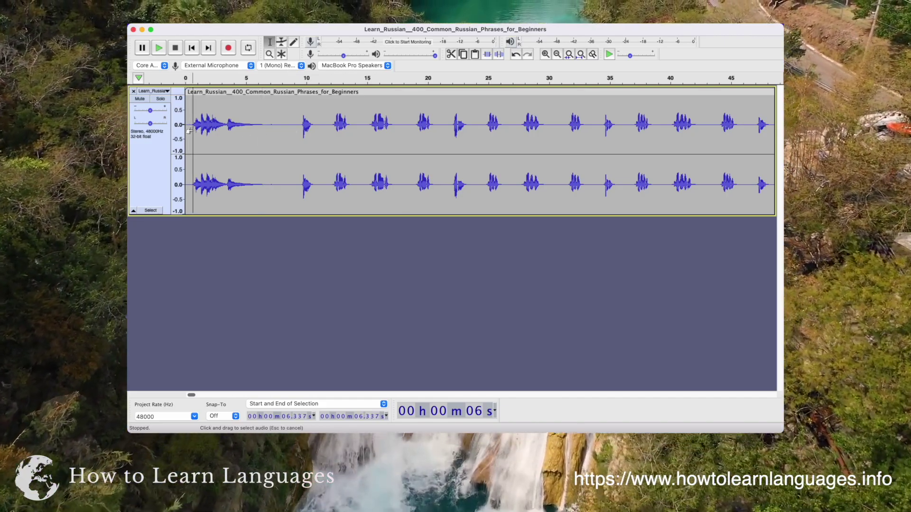
{"action": "left_click", "coordinate": [192, 128]}
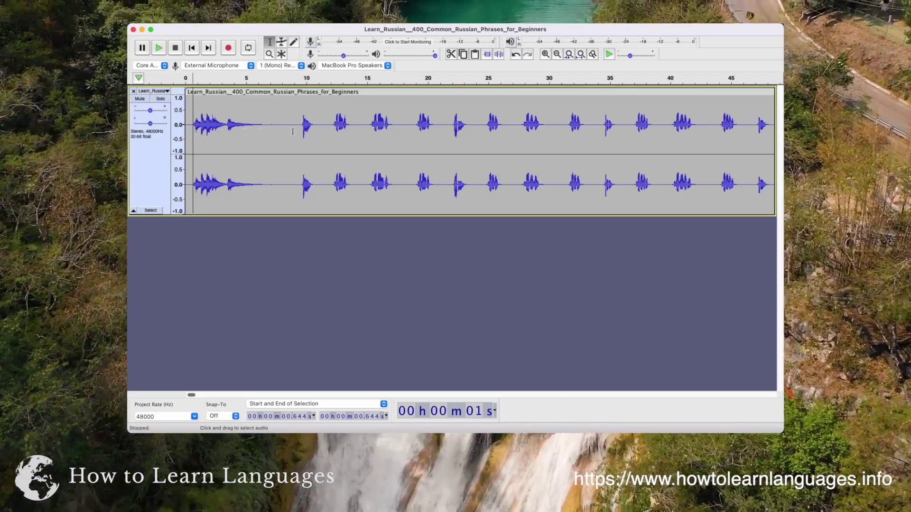
{"action": "left_click", "coordinate": [295, 130]}
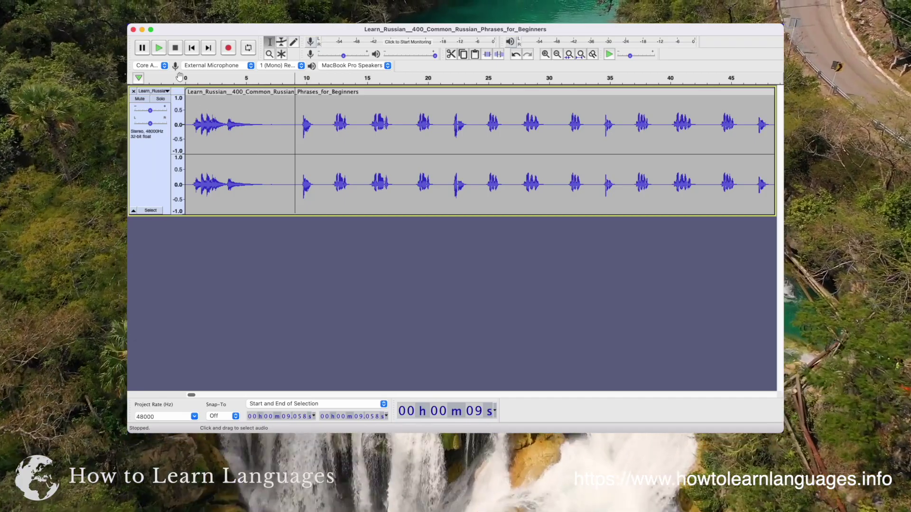
{"action": "left_click", "coordinate": [159, 52]}
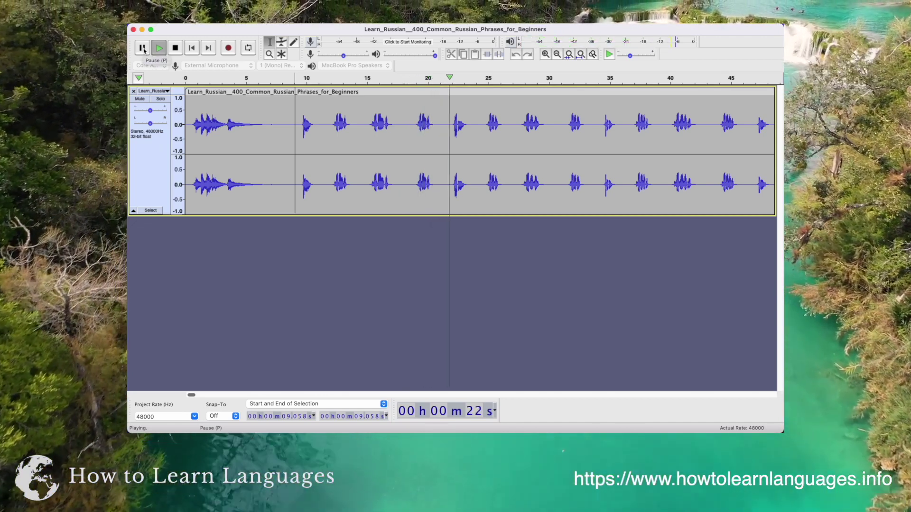
{"action": "left_click", "coordinate": [142, 48]}
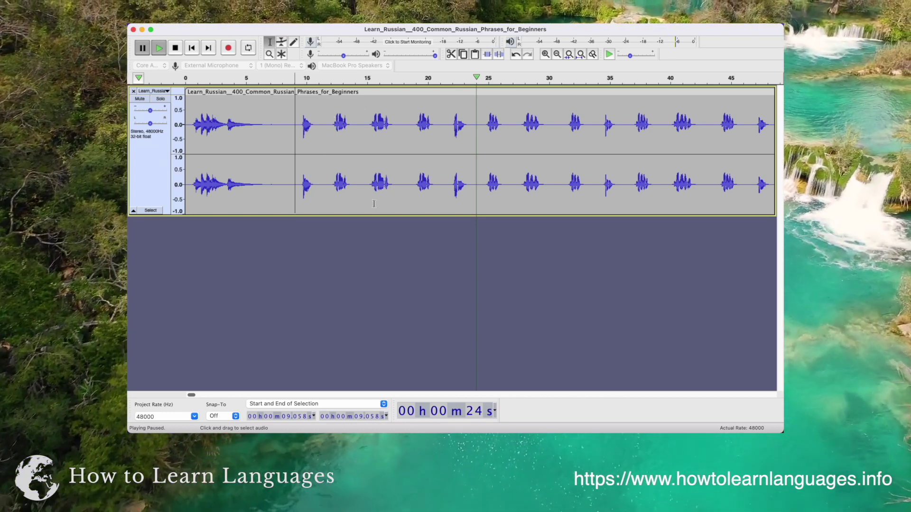
{"action": "left_click", "coordinate": [445, 123]}
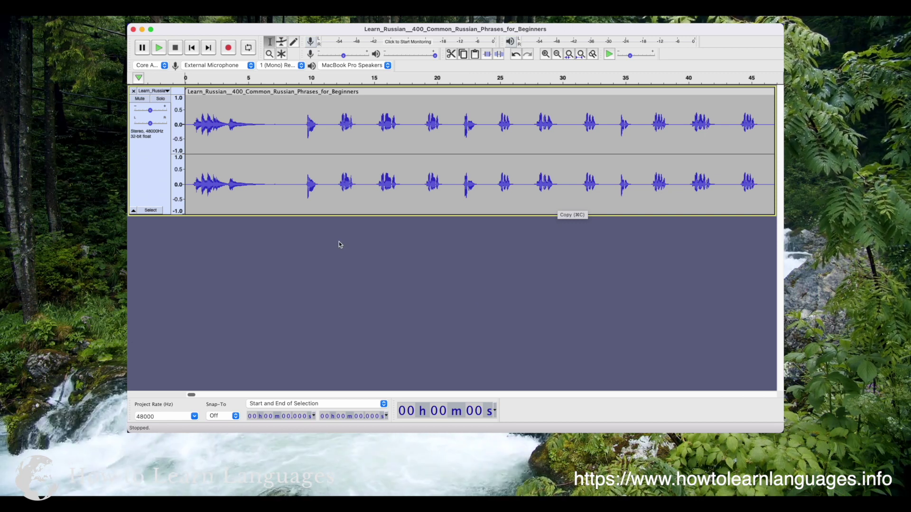
Search the keyboard preferences for "split" and check the shortcut of the Split command under Clip Boundaries.
{"action": "left_click", "coordinate": [198, 14]}
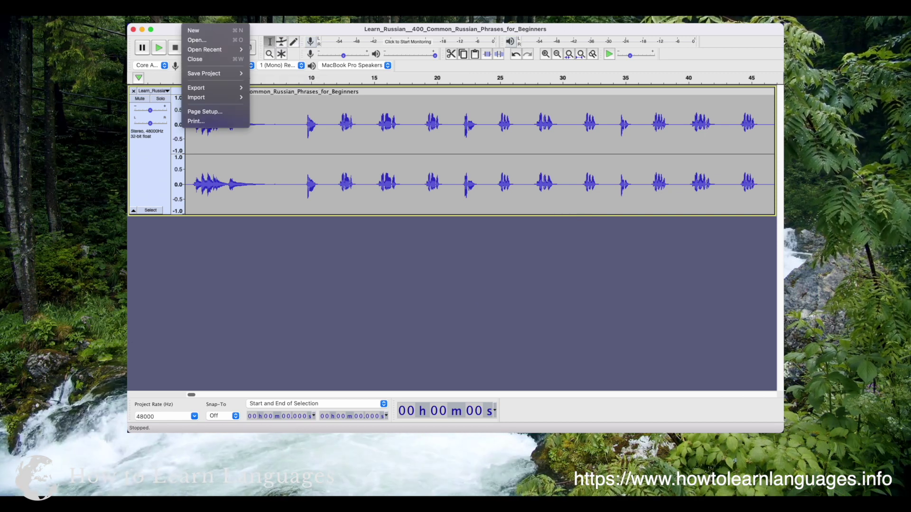
{"action": "mouse_move", "coordinate": [168, 14]}
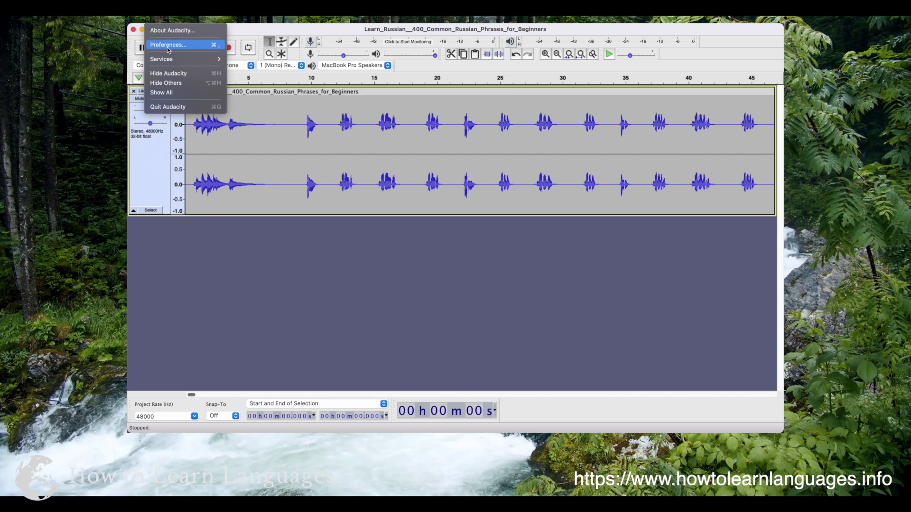
{"action": "left_click", "coordinate": [168, 47]}
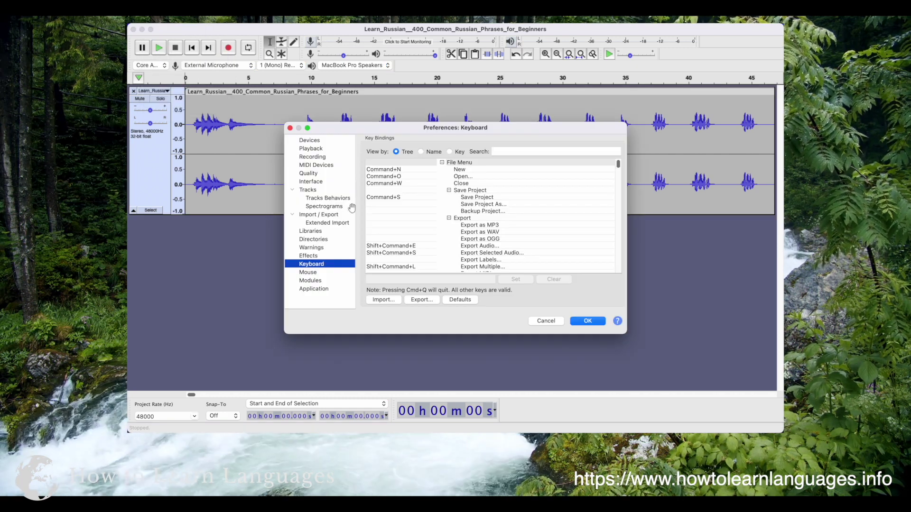
{"action": "left_click", "coordinate": [521, 152]}
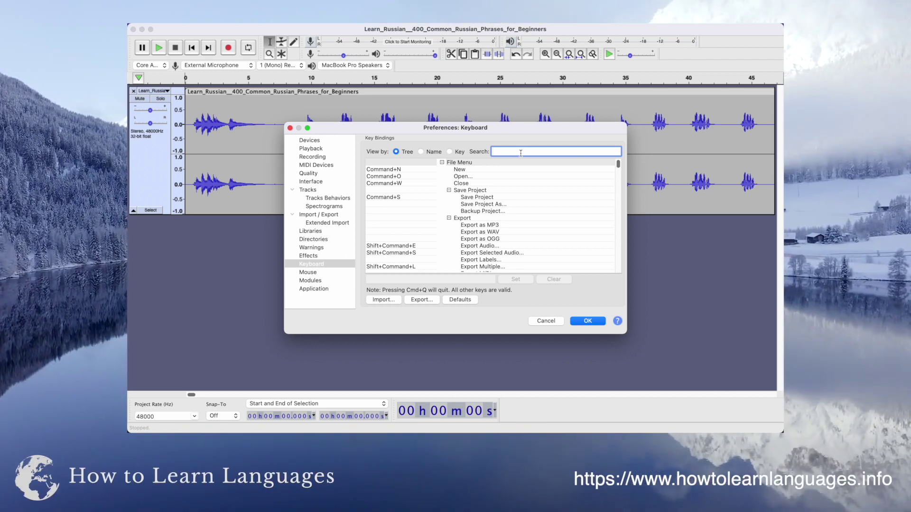
{"action": "type", "text": "split"}
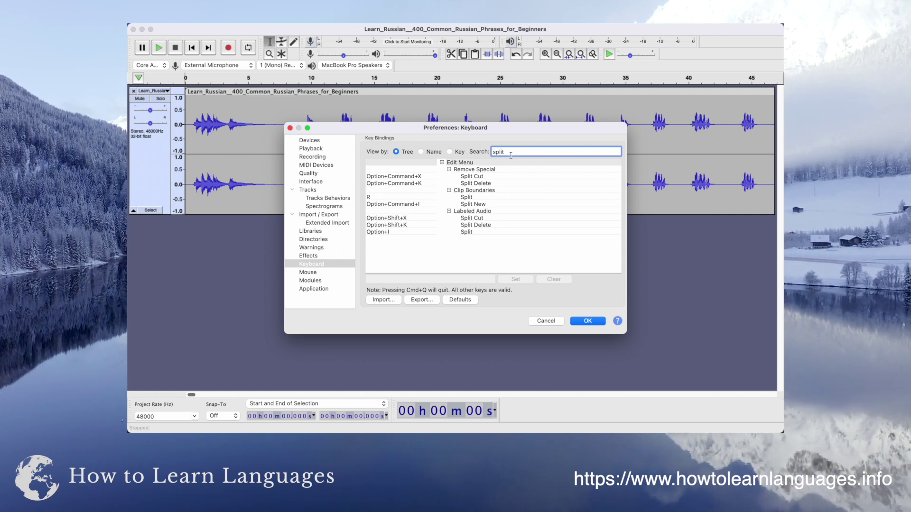
{"action": "left_click", "coordinate": [467, 199]}
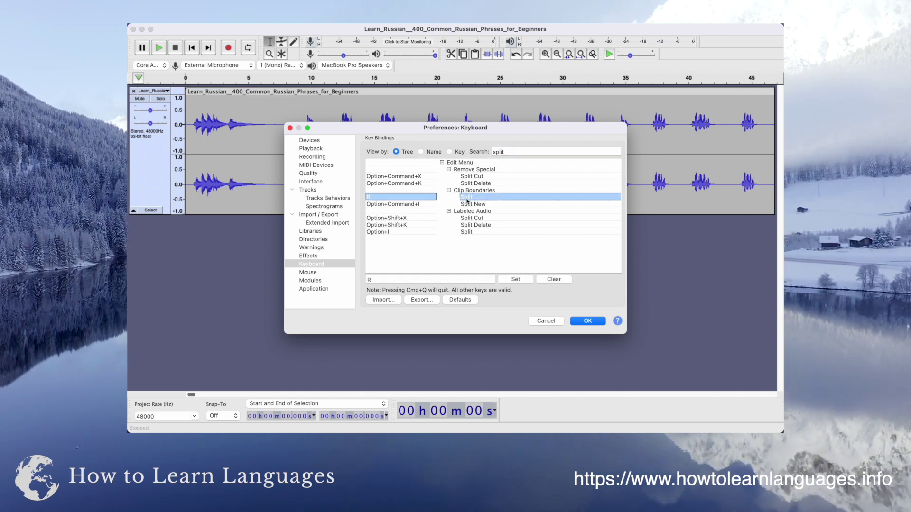
{"action": "left_click", "coordinate": [384, 279]}
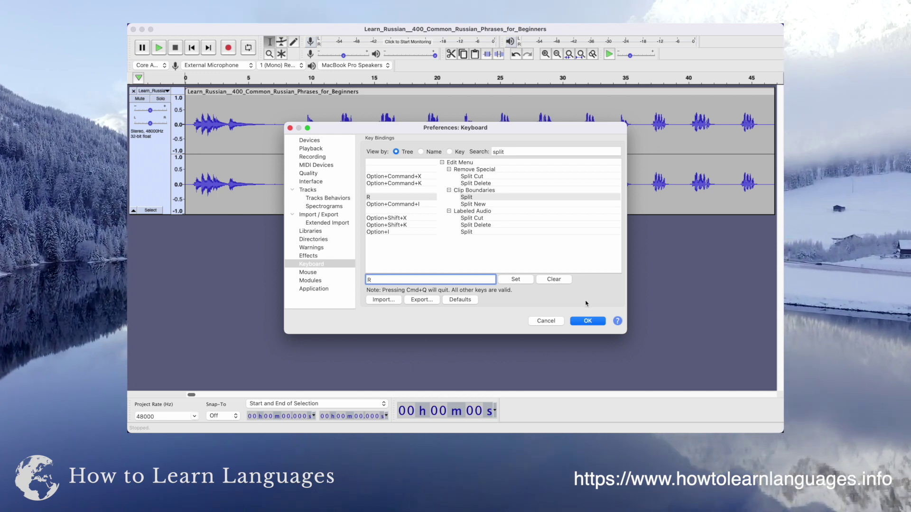
{"action": "left_click", "coordinate": [599, 323]}
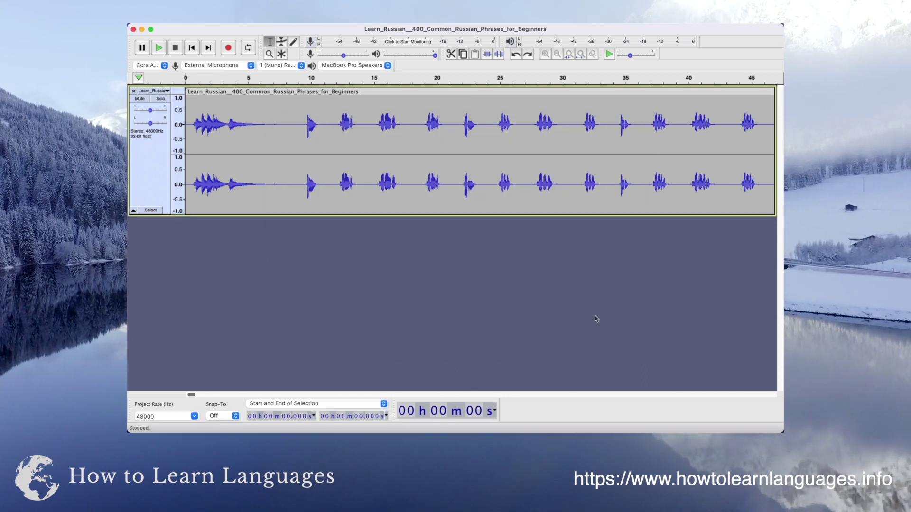
Examine the gaps around the spoken phrases near 9 s and 22 s by placing the cursor beside them.
{"action": "left_click", "coordinate": [299, 126]}
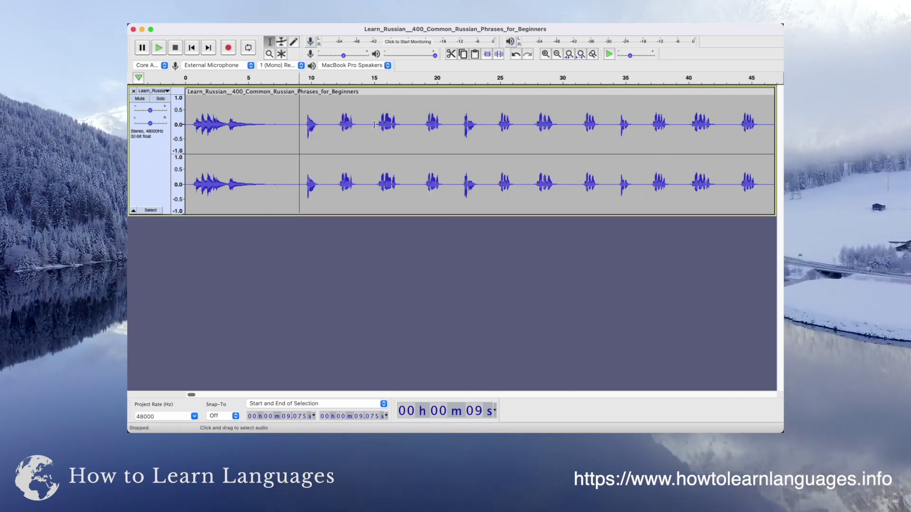
{"action": "left_click", "coordinate": [457, 116]}
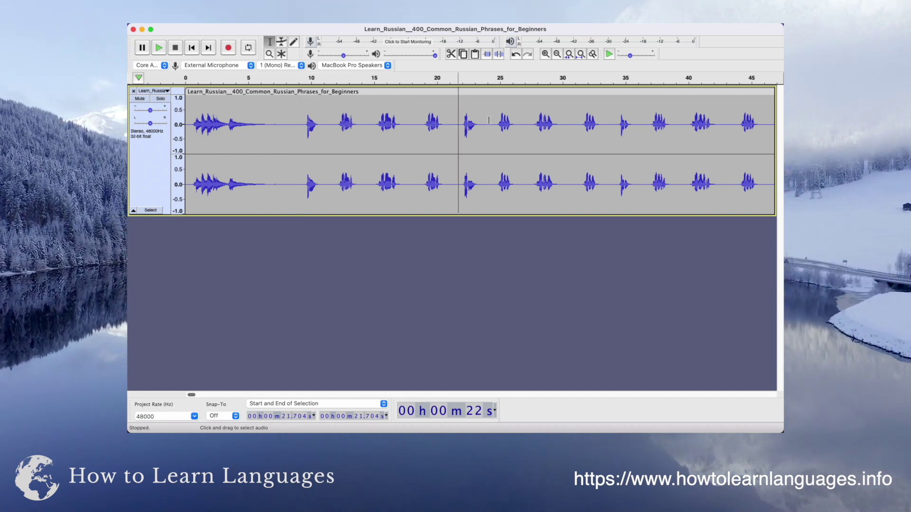
{"action": "left_click", "coordinate": [478, 123]}
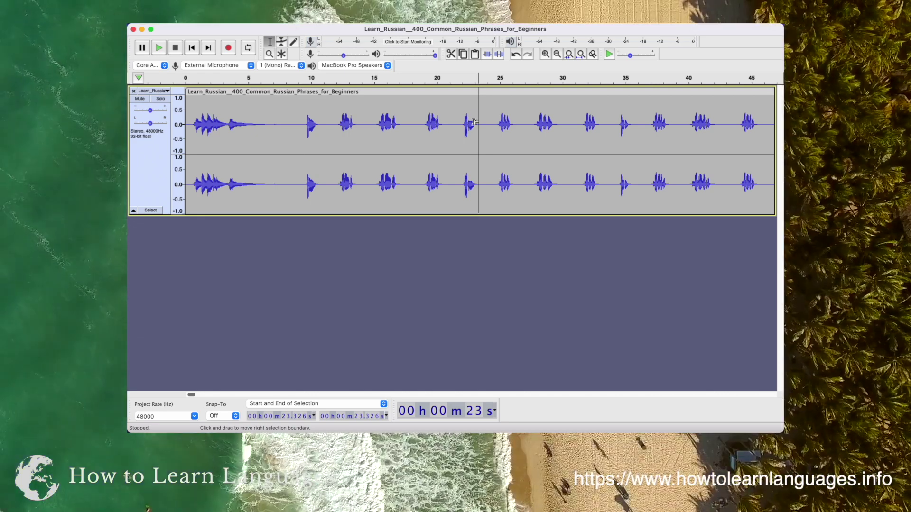
{"action": "left_click", "coordinate": [295, 143]}
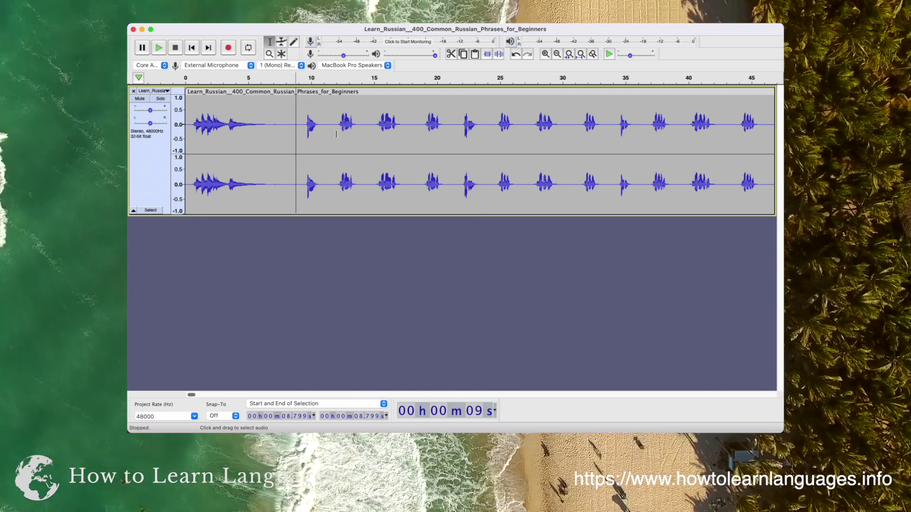
Split the clip at about 11.7 s and 14.0 s, on both sides of the second spoken phrase.
{"action": "left_click", "coordinate": [333, 125]}
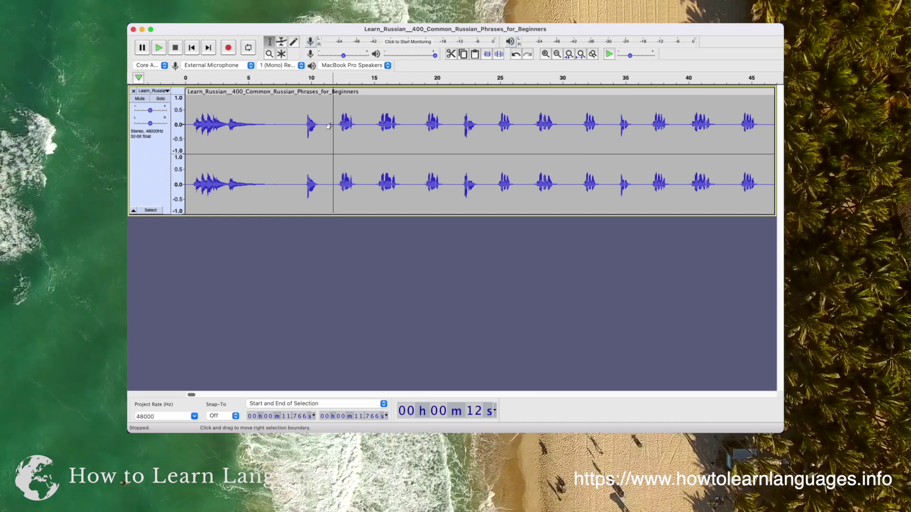
{"action": "left_click", "coordinate": [362, 123]}
{"action": "left_click", "coordinate": [332, 123]}
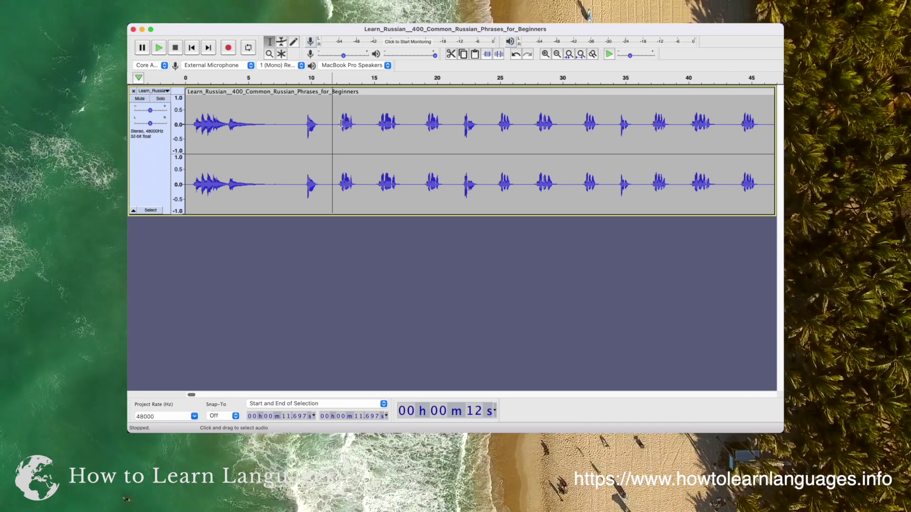
{"action": "key", "text": "super+i"}
{"action": "left_click", "coordinate": [362, 123]}
{"action": "key", "text": "super+i"}
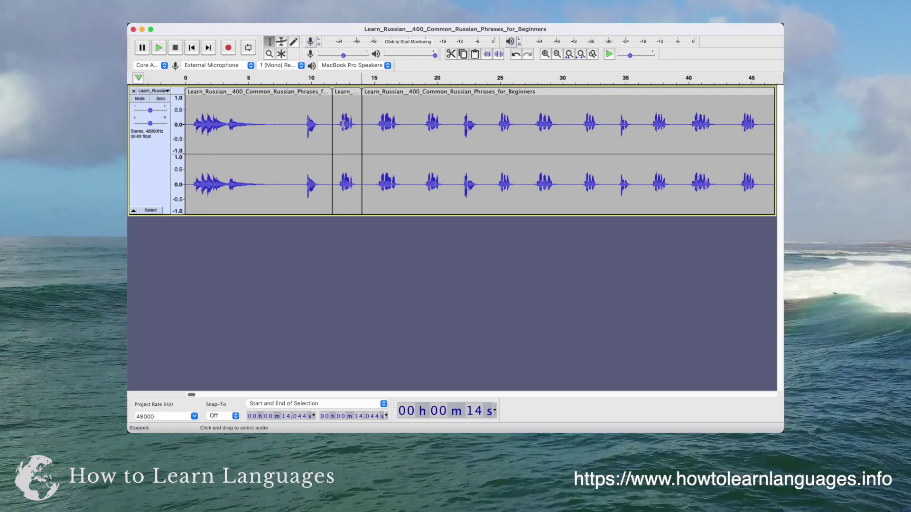
Examine the spoken phrases between about 9.5 s and 25 s by placing the cursor at each one and in the gaps between.
{"action": "left_click", "coordinate": [313, 118]}
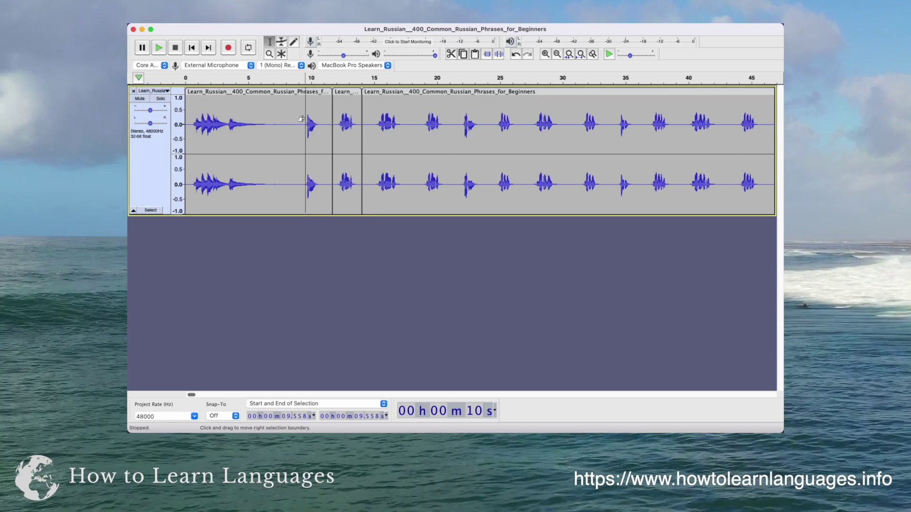
{"action": "left_click", "coordinate": [354, 120]}
{"action": "left_click", "coordinate": [433, 125]}
{"action": "left_click", "coordinate": [385, 107]}
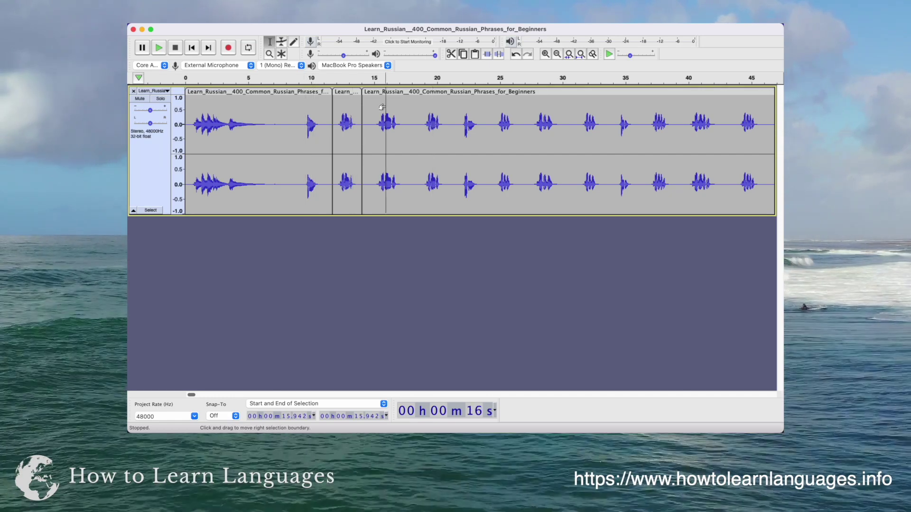
{"action": "left_click", "coordinate": [433, 116]}
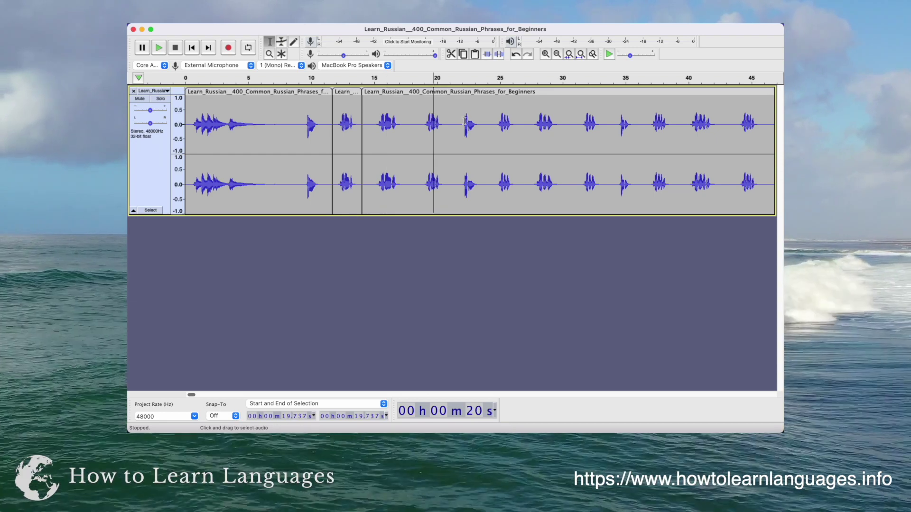
{"action": "left_click", "coordinate": [460, 120]}
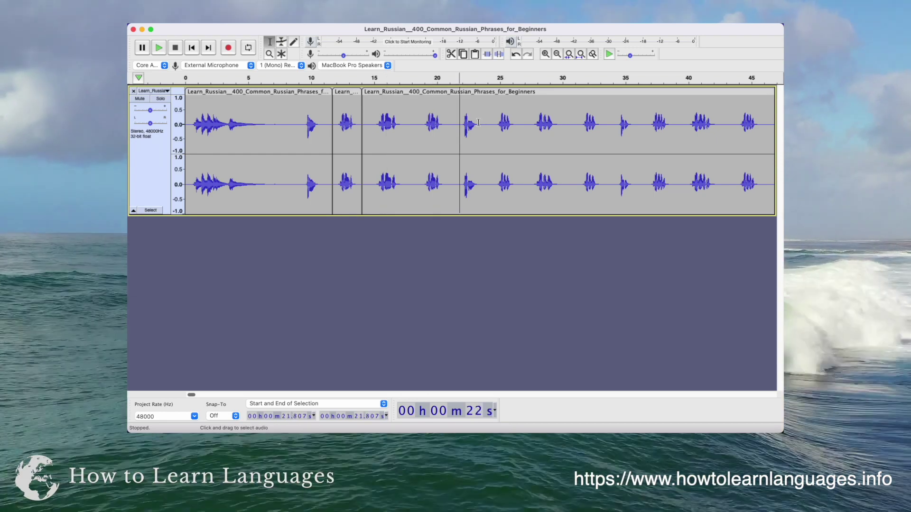
{"action": "left_click", "coordinate": [479, 122]}
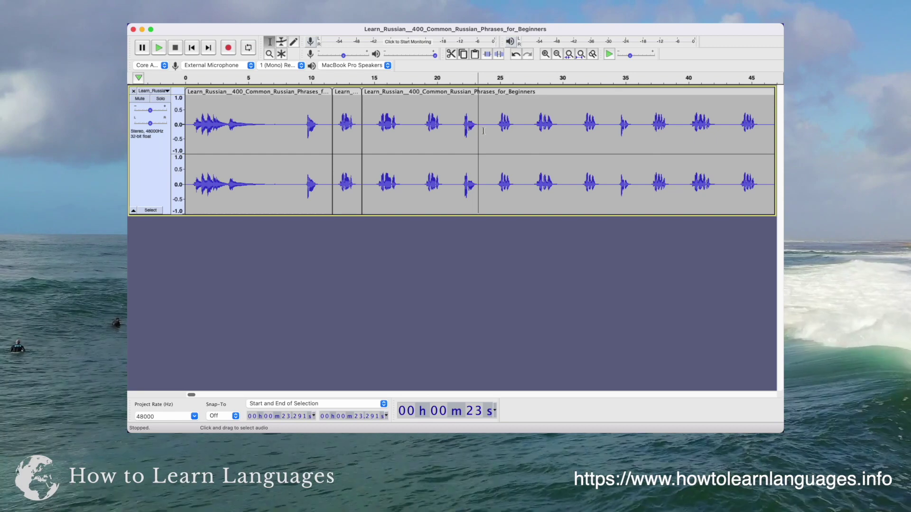
{"action": "left_click", "coordinate": [494, 124]}
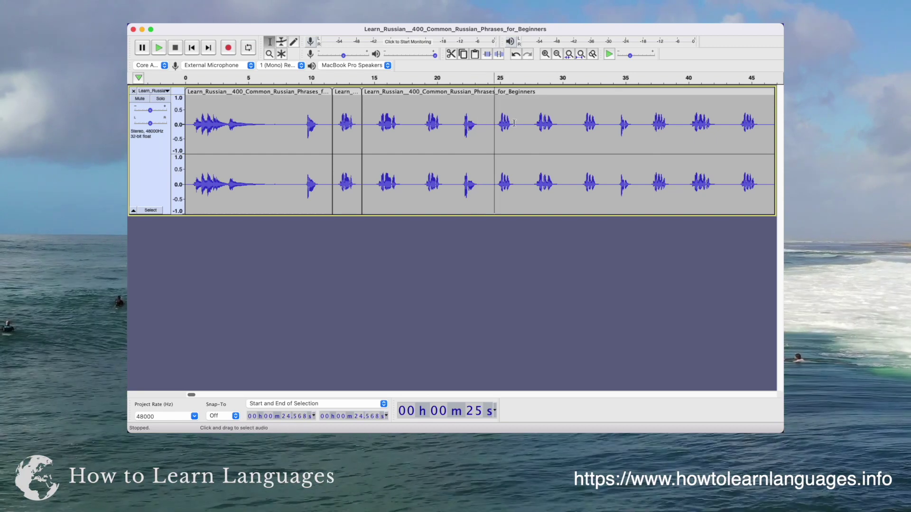
Split the clip at about 24.5 s and 26.3 s, on both sides of the spoken phrase near 25 s.
{"action": "left_click", "coordinate": [513, 124]}
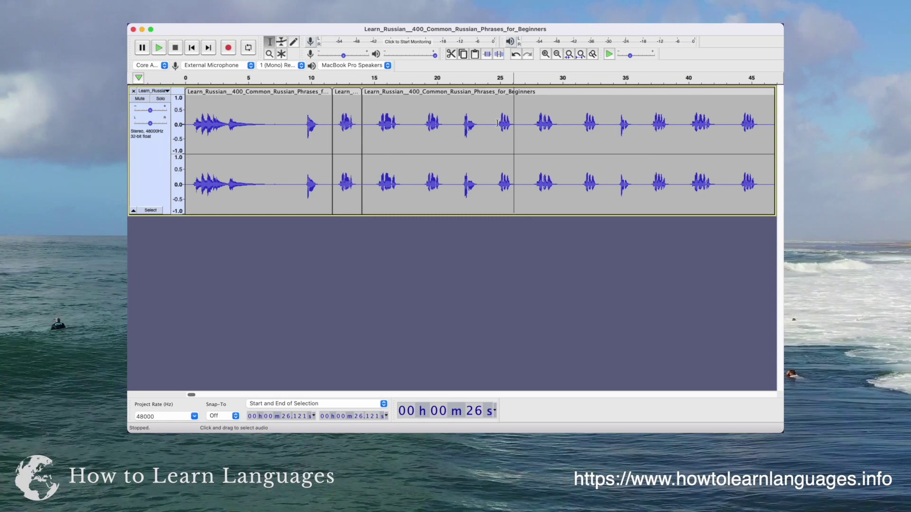
{"action": "left_click", "coordinate": [497, 124]}
{"action": "left_click", "coordinate": [518, 124]}
{"action": "left_click", "coordinate": [494, 124]}
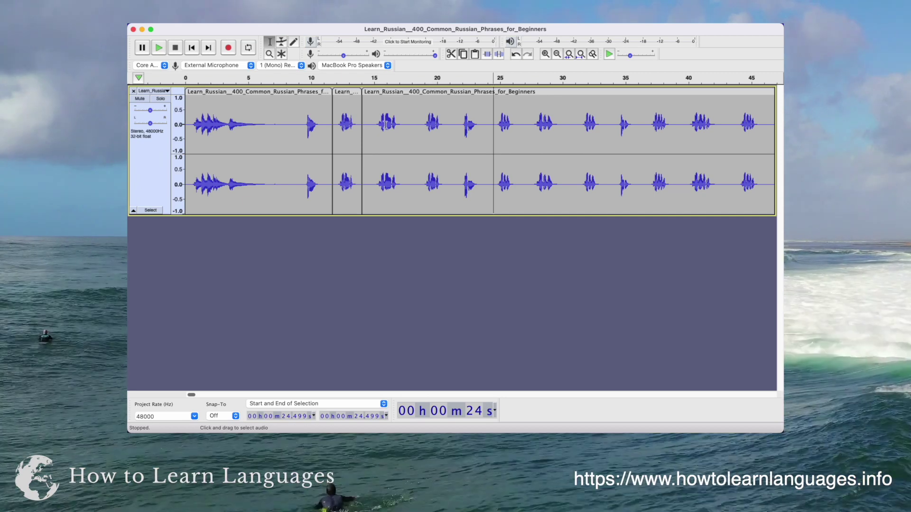
{"action": "left_click", "coordinate": [431, 122]}
{"action": "left_click", "coordinate": [467, 122]}
{"action": "left_click", "coordinate": [494, 123]}
{"action": "key", "text": "super+i"}
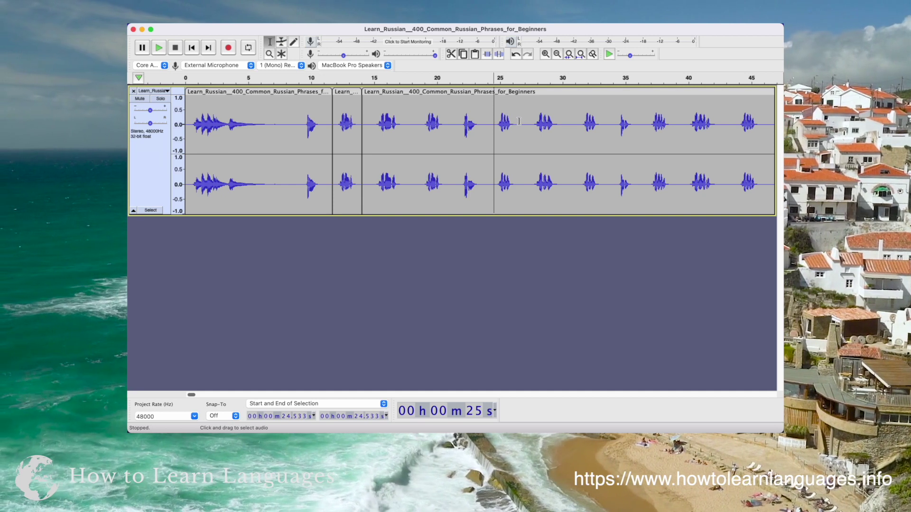
{"action": "left_click", "coordinate": [516, 122]}
{"action": "key", "text": "super+i"}
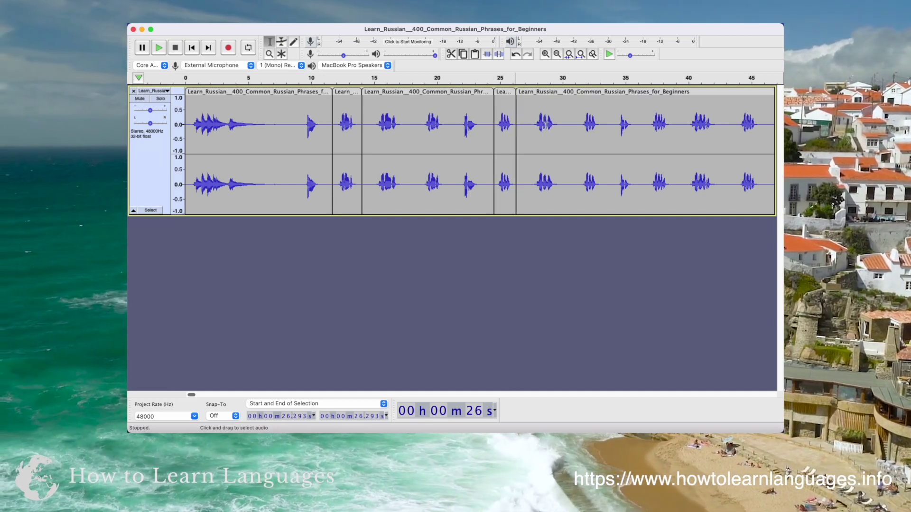
Split the clip at about 36.5 s and 38.6 s to isolate the spoken phrase between them.
{"action": "left_click", "coordinate": [644, 123]}
{"action": "key", "text": "super+i"}
{"action": "left_click", "coordinate": [671, 124]}
{"action": "key", "text": "super+i"}
Split the clip at about 49.3 s and 51.7 s, around the spoken phrase near 50 s.
{"action": "scroll", "coordinate": [672, 124], "scroll_direction": "right", "scroll_amount": 10}
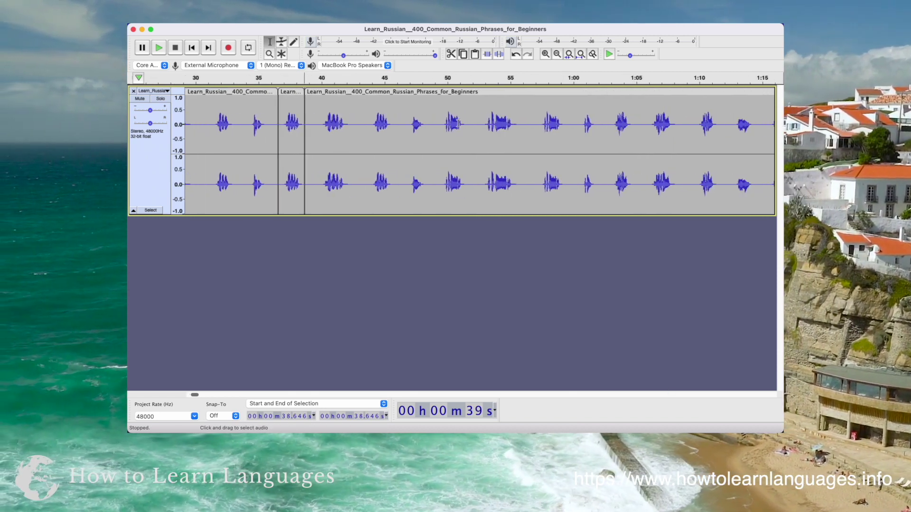
{"action": "left_click", "coordinate": [439, 125]}
{"action": "key", "text": "super+i"}
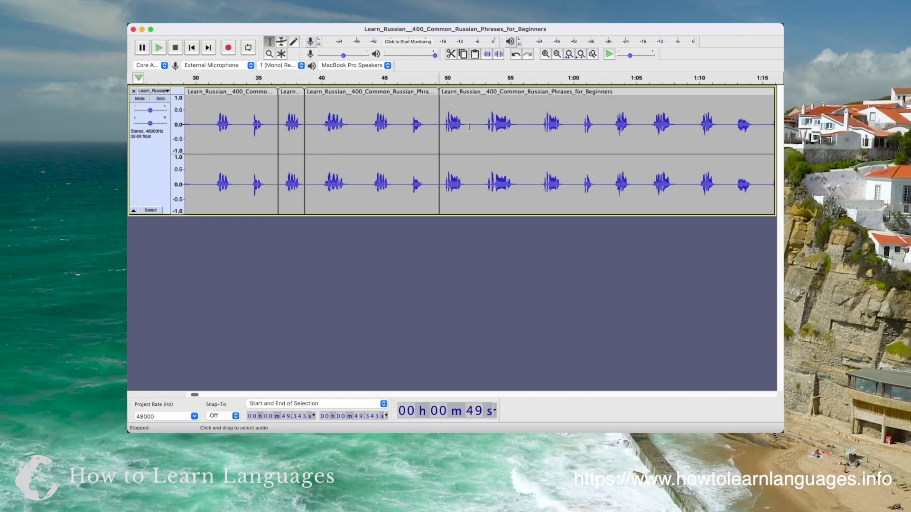
{"action": "left_click", "coordinate": [469, 127]}
{"action": "key", "text": "super+i"}
Split the clip at about 1:02.9 and 1:05.0, on both sides of the spoken phrase there.
{"action": "scroll", "coordinate": [557, 152], "scroll_direction": "right", "scroll_amount": 5}
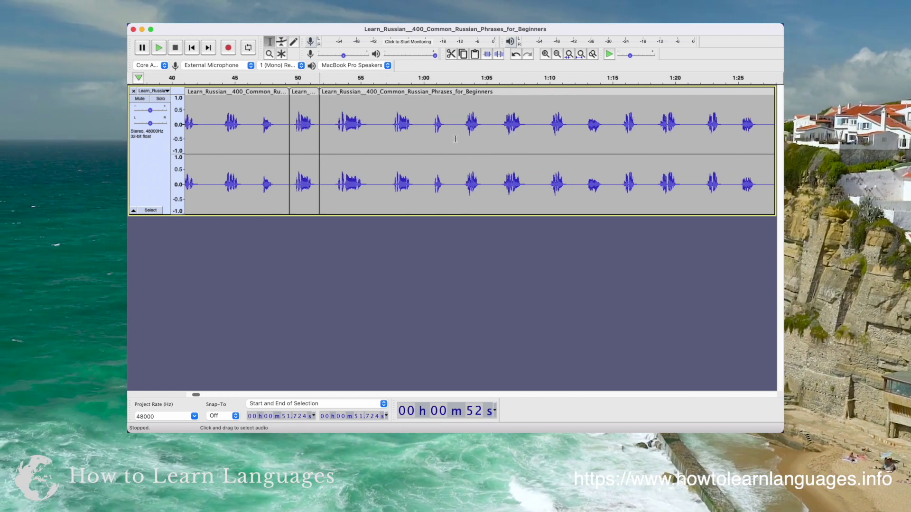
{"action": "left_click", "coordinate": [486, 130]}
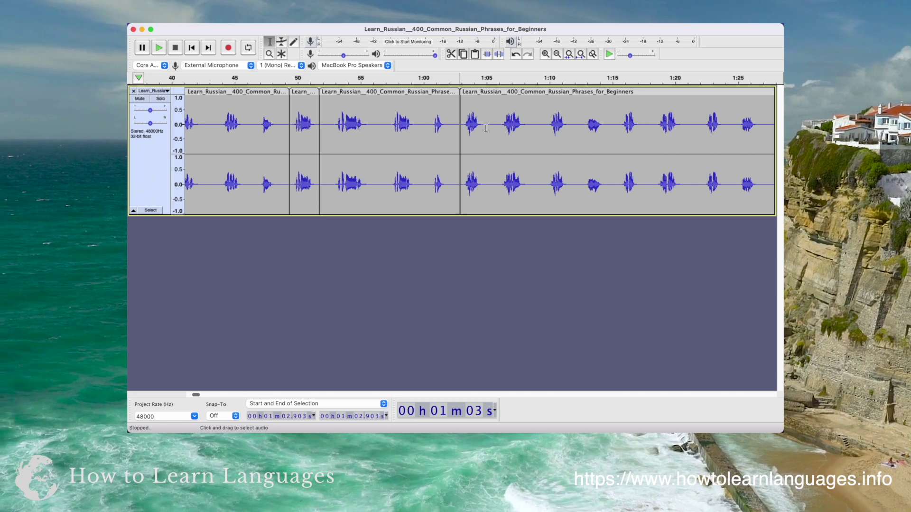
{"action": "key", "text": "super+i"}
Split the clip at about 1:15.5 and 1:17.3 to separate the spoken phrase between them.
{"action": "scroll", "coordinate": [513, 143], "scroll_direction": "right", "scroll_amount": 4}
{"action": "scroll", "coordinate": [514, 143], "scroll_direction": "right", "scroll_amount": 1}
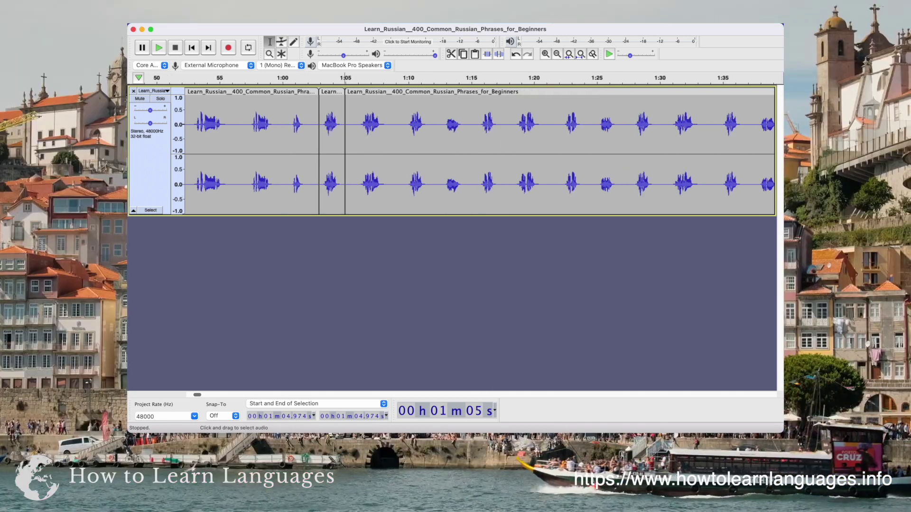
{"action": "left_click", "coordinate": [478, 130]}
{"action": "key", "text": "super+i"}
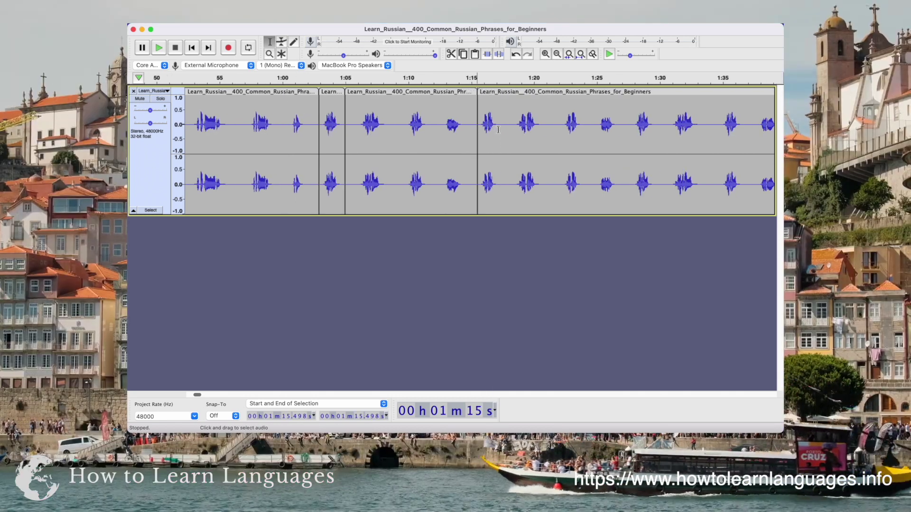
{"action": "left_click", "coordinate": [500, 129]}
{"action": "key", "text": "super+i"}
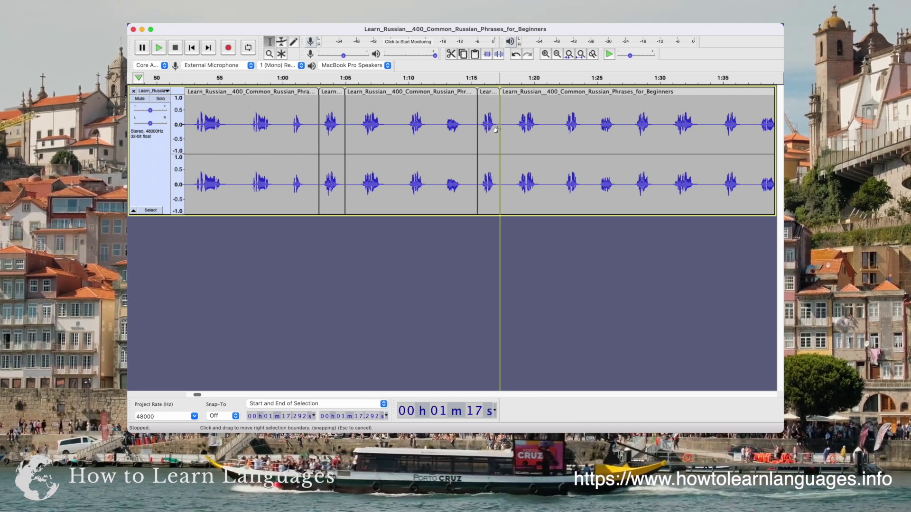
Split the clip at about 1:27.8 and 1:29.7, around the single spoken phrase there.
{"action": "scroll", "coordinate": [522, 151], "scroll_direction": "right", "scroll_amount": 10}
{"action": "scroll", "coordinate": [521, 152], "scroll_direction": "right", "scroll_amount": 7}
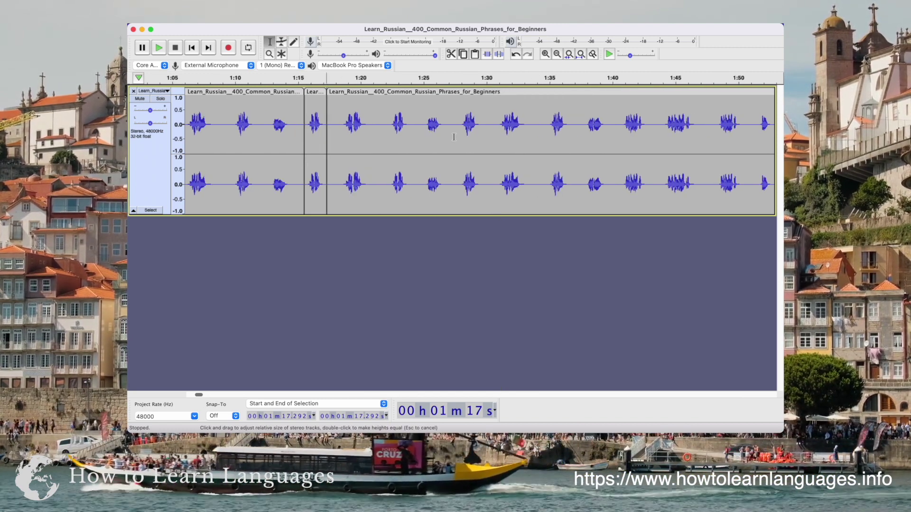
{"action": "left_click", "coordinate": [458, 129]}
{"action": "key", "text": "super+i"}
{"action": "left_click", "coordinate": [483, 128]}
{"action": "key", "text": "super+i"}
Split the clip at about 1:40.2 and 1:43.0, before and after the spoken phrase there.
{"action": "scroll", "coordinate": [541, 142], "scroll_direction": "right", "scroll_amount": 15}
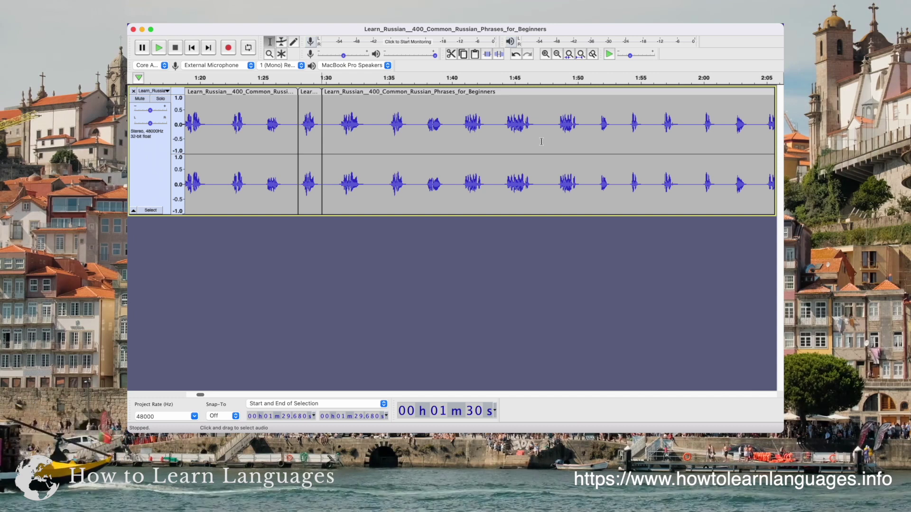
{"action": "left_click", "coordinate": [454, 126]}
{"action": "key", "text": "super+i"}
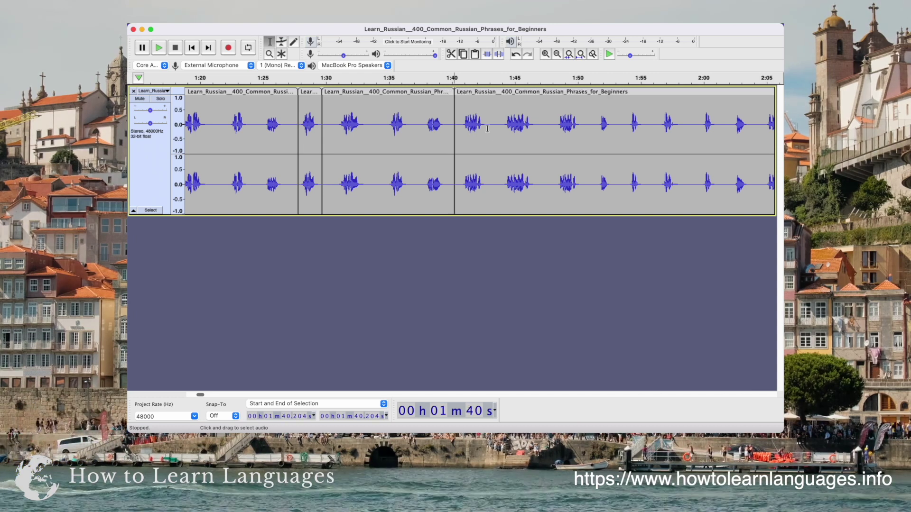
{"action": "left_click", "coordinate": [489, 127]}
{"action": "key", "text": "super+i"}
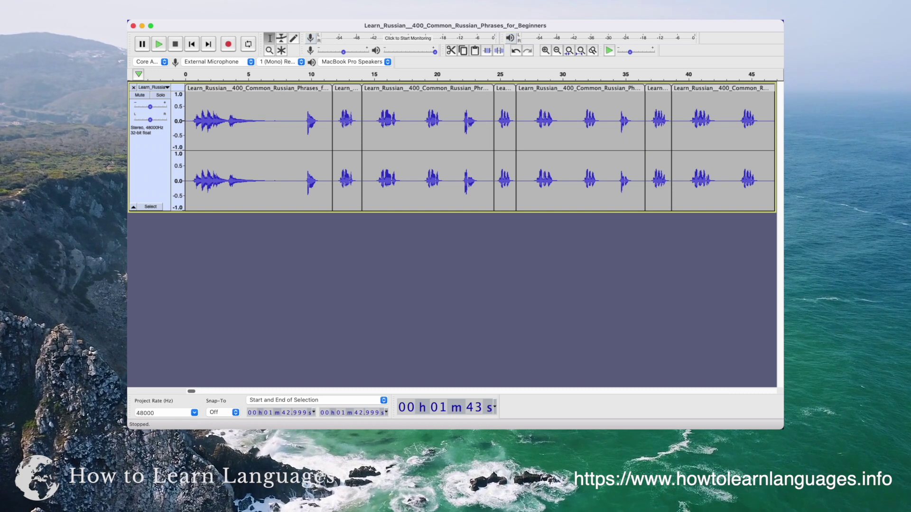
Search the keyboard preferences for "label" and check the shortcut of Add Label at Selection.
{"action": "left_click", "coordinate": [166, 18]}
{"action": "left_click", "coordinate": [179, 43]}
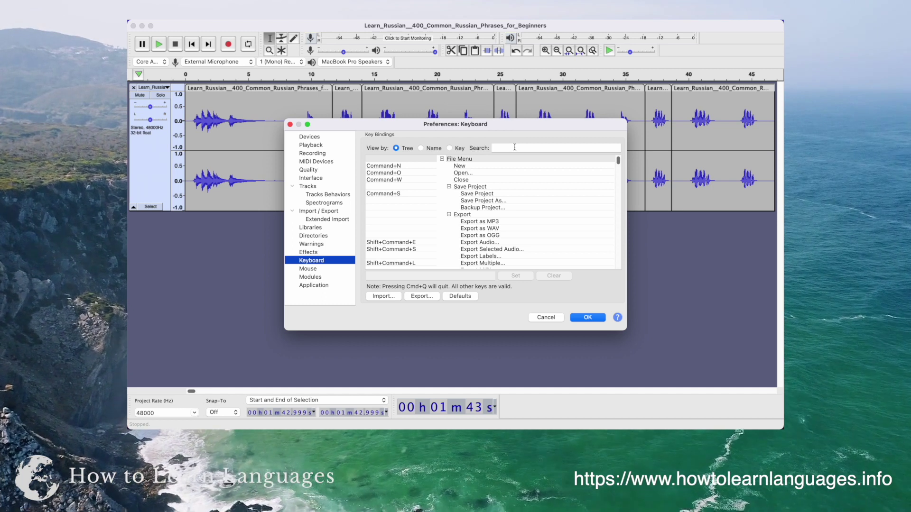
{"action": "left_click", "coordinate": [514, 147]}
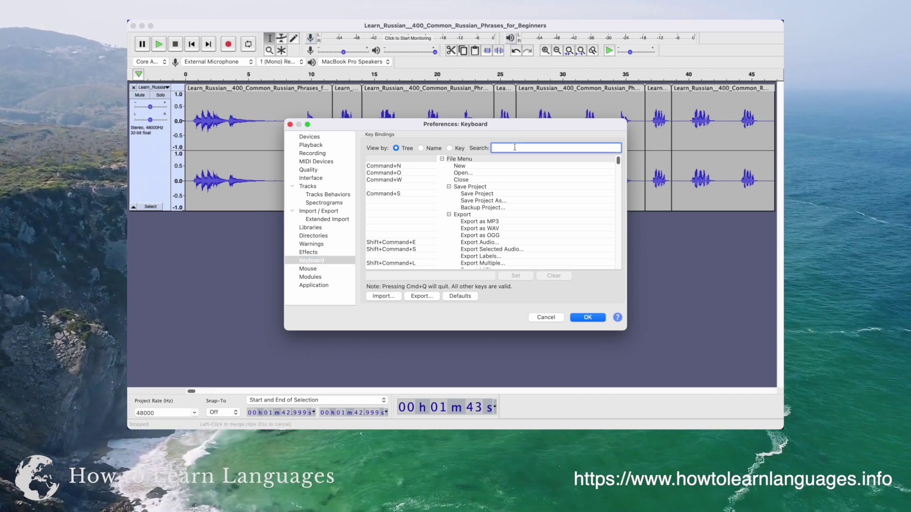
{"action": "type", "text": "label"}
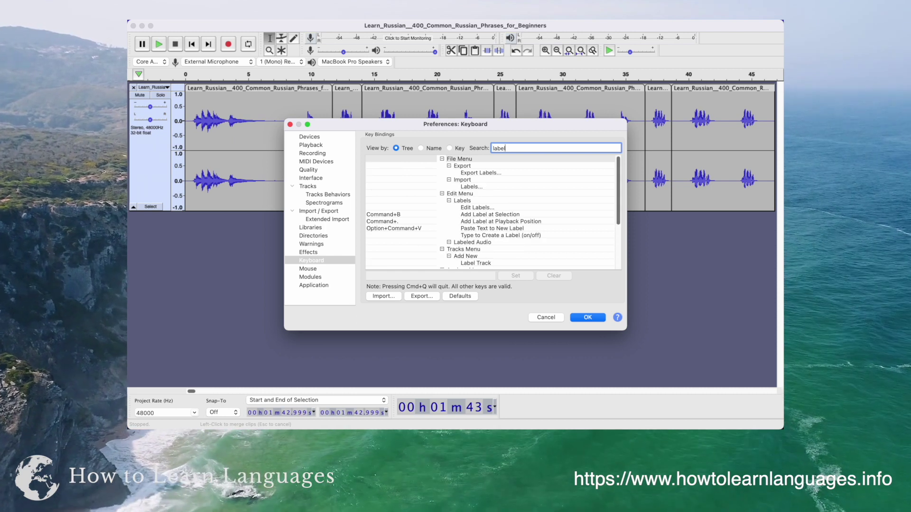
{"action": "left_click", "coordinate": [496, 216]}
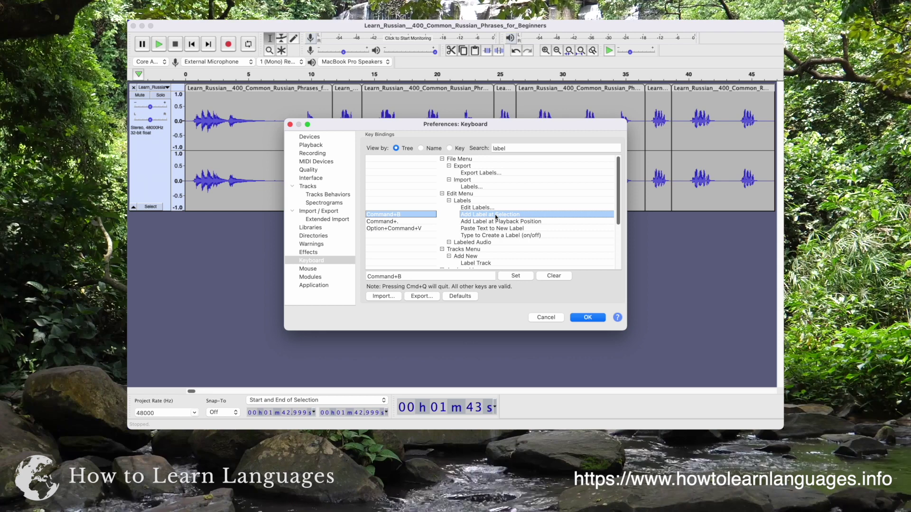
{"action": "left_click", "coordinate": [408, 275]}
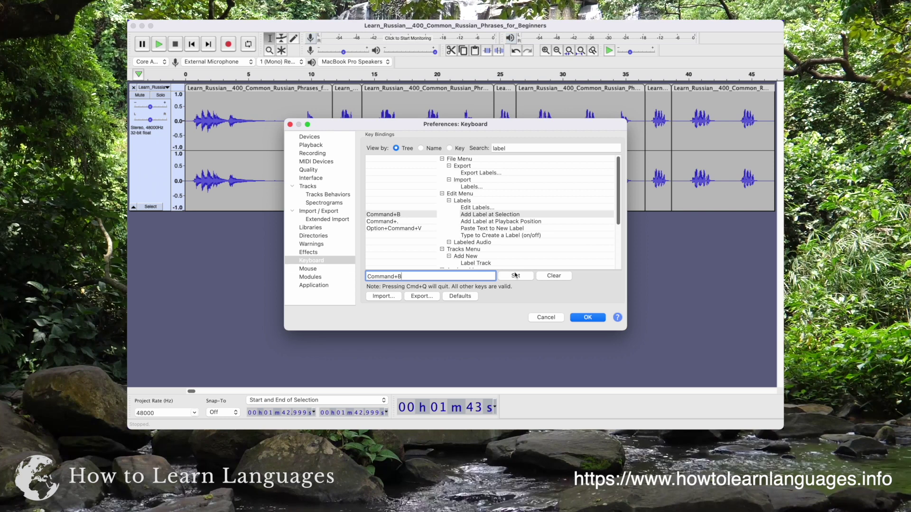
Search the keyboard preferences for "next clip", check the shortcut of the Next Clip command, and close the preferences.
{"action": "double_click", "coordinate": [499, 148]}
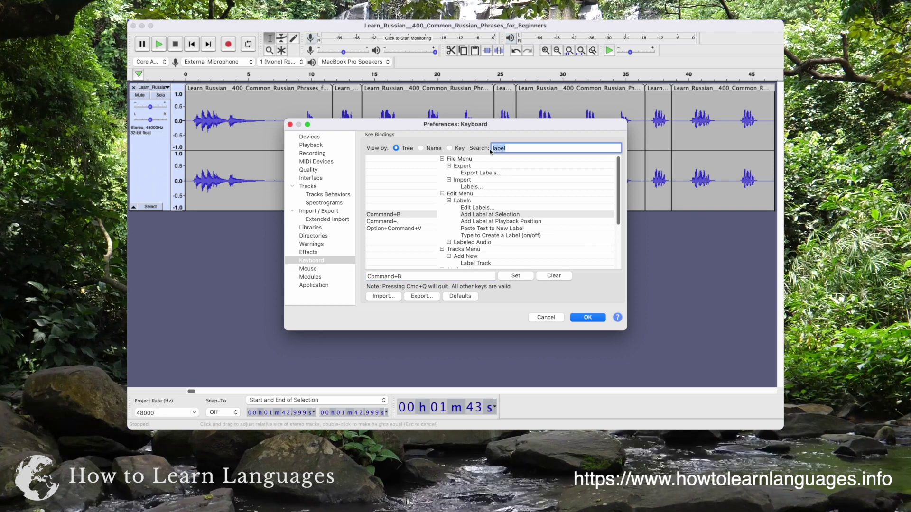
{"action": "type", "text": "next clip"}
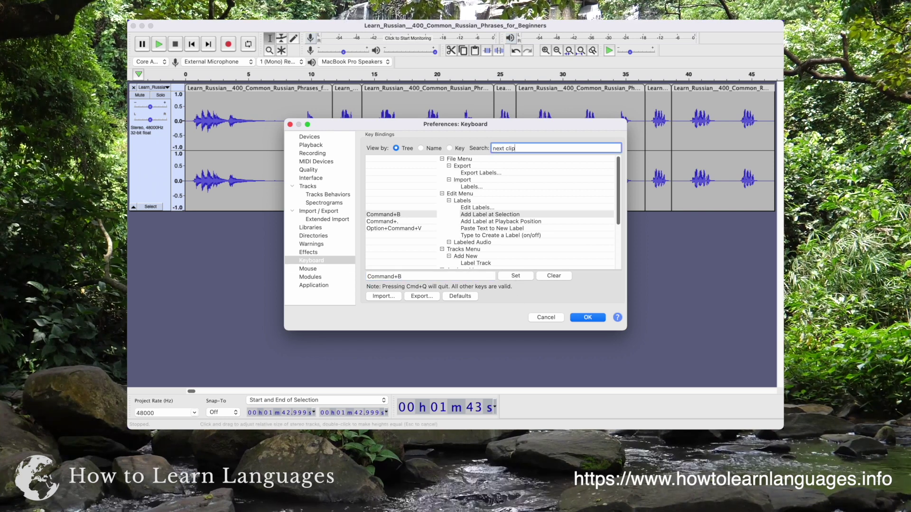
{"action": "left_click", "coordinate": [406, 180]}
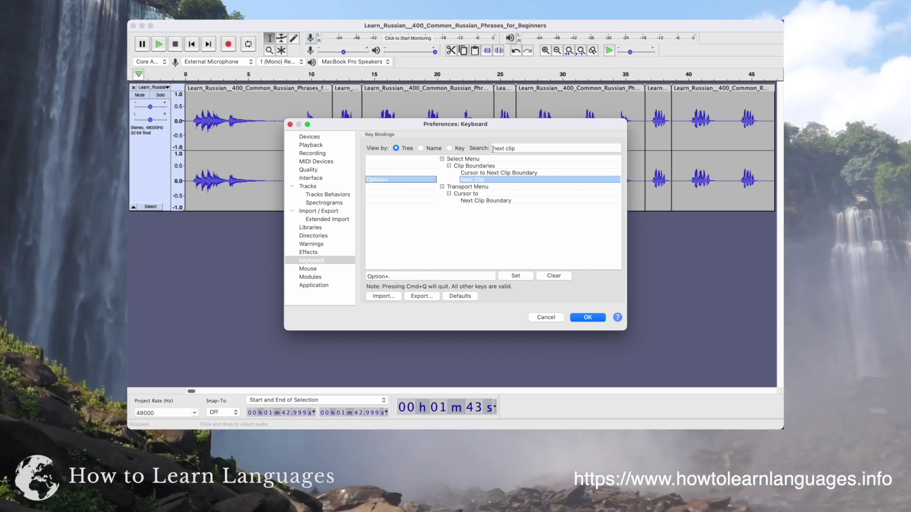
{"action": "left_click", "coordinate": [587, 317]}
{"action": "key", "text": "End"}
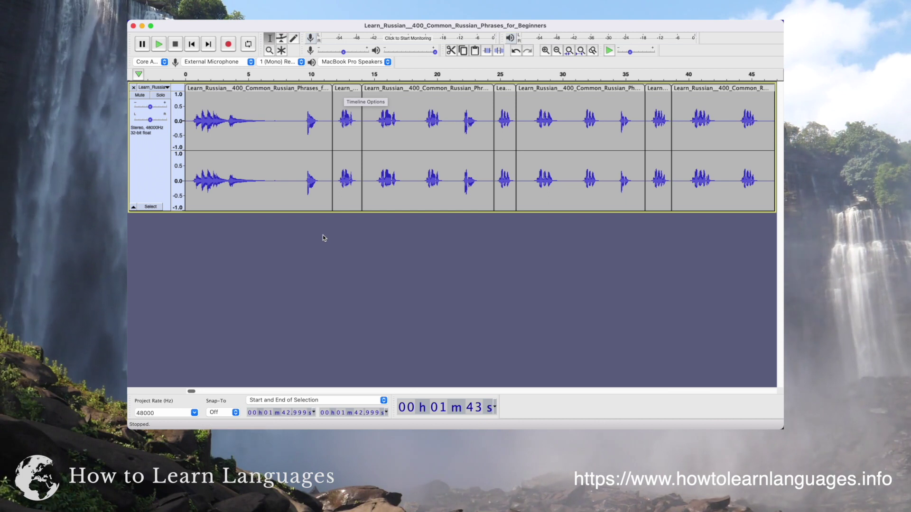
Select the whole short clip from about 11.7 to 14.0 s and add an empty label over it.
{"action": "left_click", "coordinate": [341, 89]}
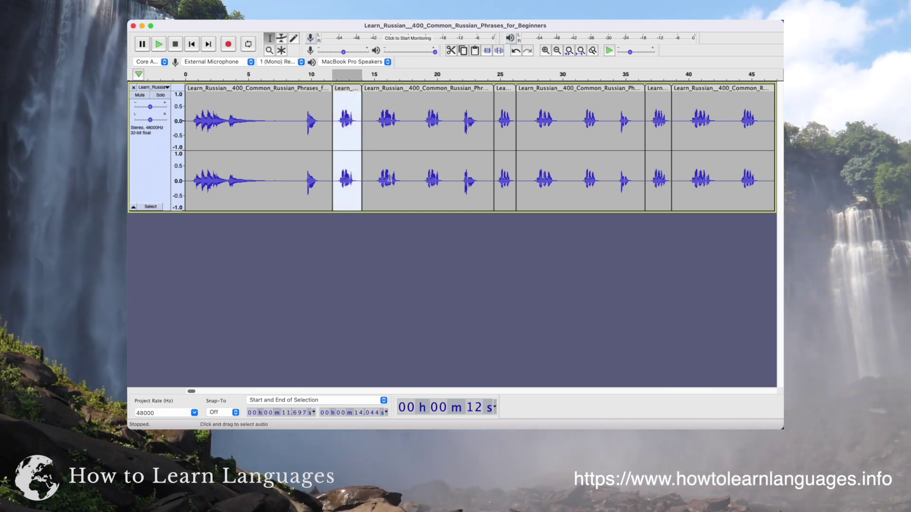
{"action": "left_click", "coordinate": [345, 86]}
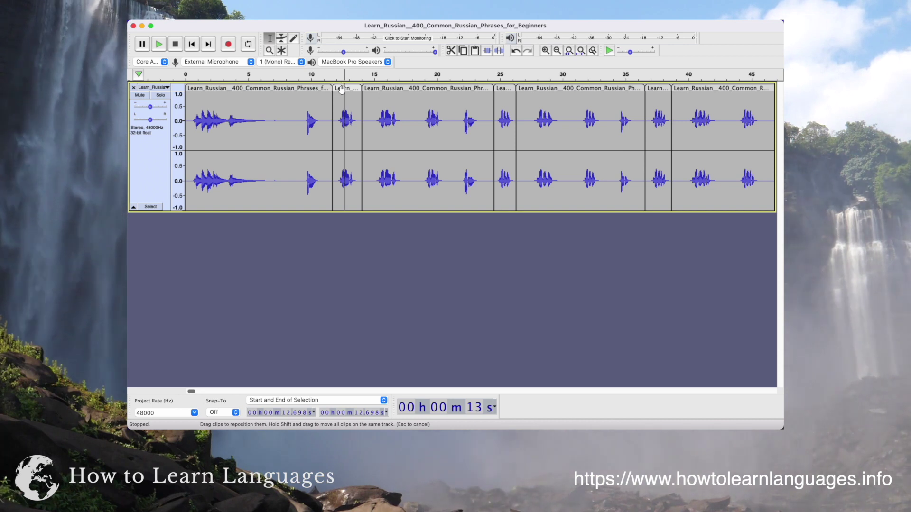
{"action": "left_click", "coordinate": [342, 90]}
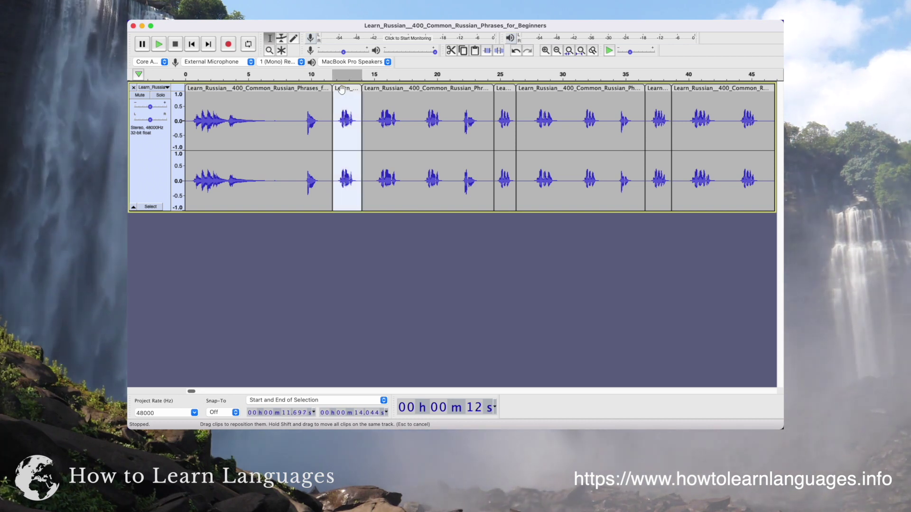
{"action": "key", "text": "super+b"}
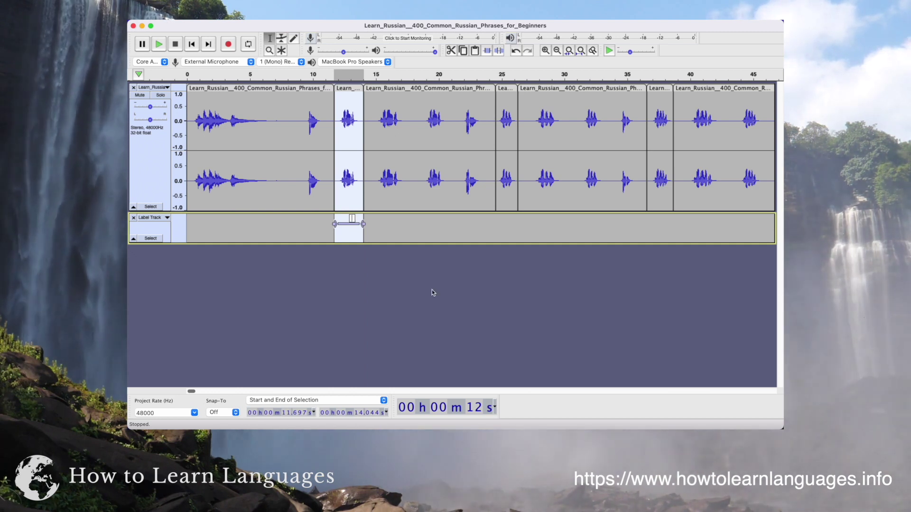
Add empty labels over the short clips at about 24.5–26.3 s and 36.5–38.6 s.
{"action": "key", "text": "alt+period"}
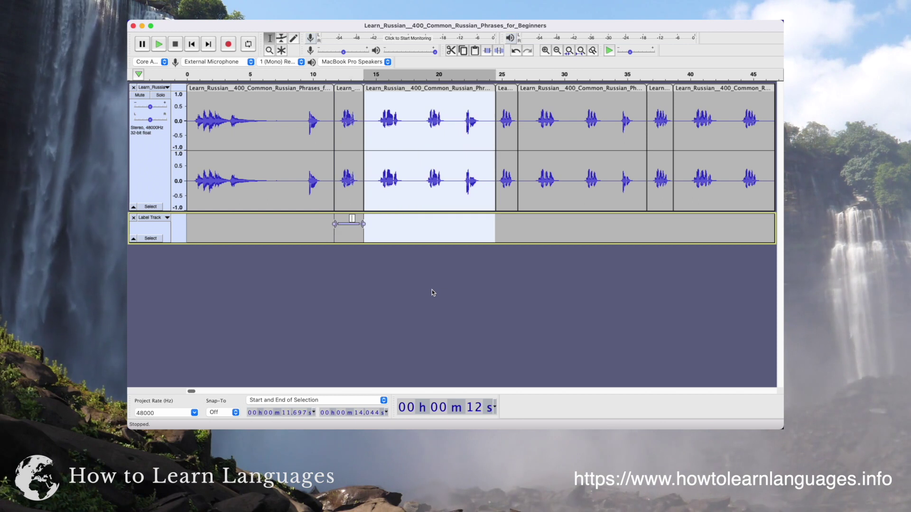
{"action": "key", "text": "alt+period"}
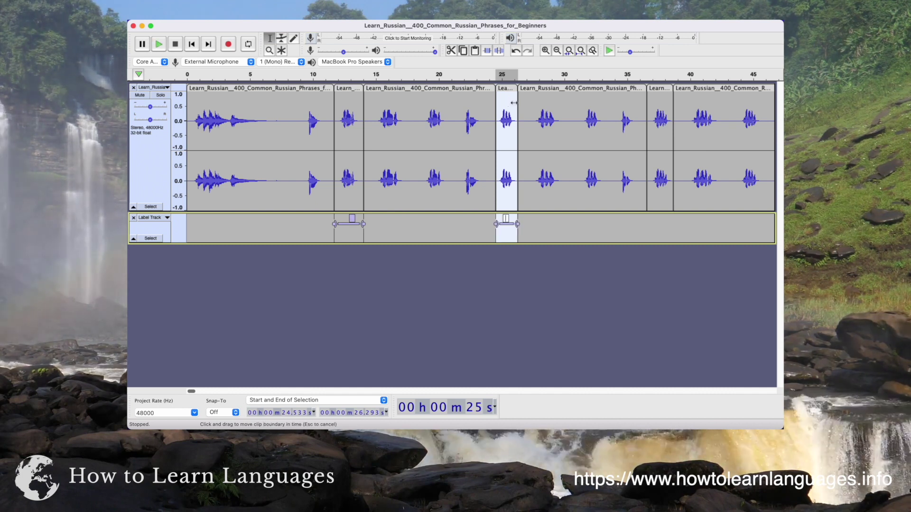
{"action": "left_click", "coordinate": [658, 86]}
{"action": "key", "text": "super+b"}
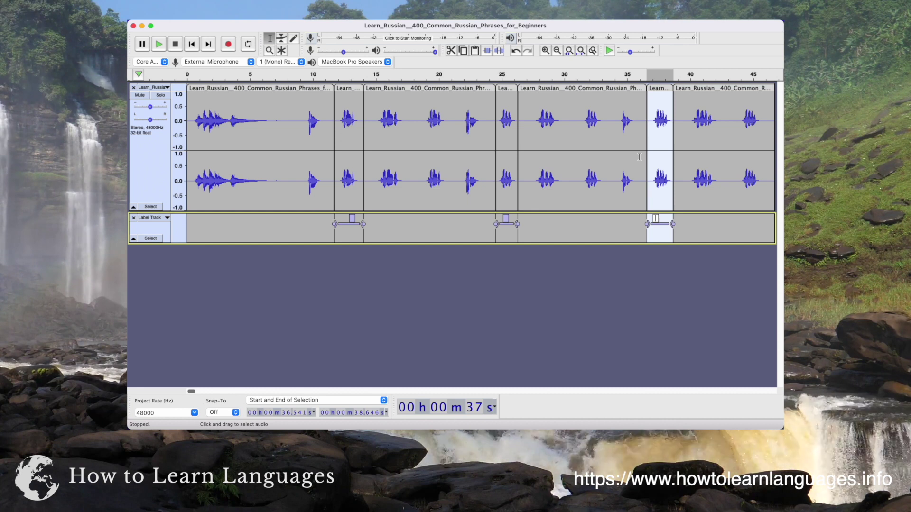
Add empty labels over the short clips at about 49.3–51.7 s and 1:02.9–1:05.0.
{"action": "scroll", "coordinate": [602, 181], "scroll_direction": "right", "scroll_amount": 5}
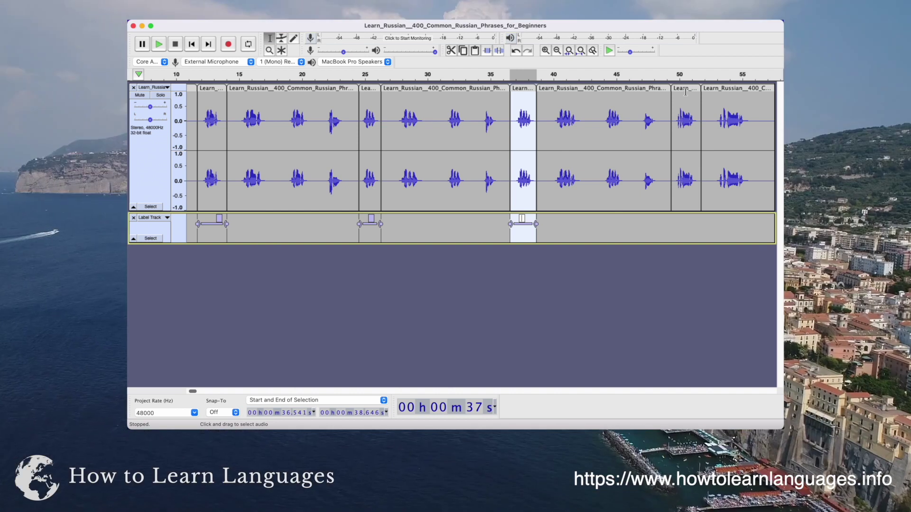
{"action": "left_click", "coordinate": [686, 89]}
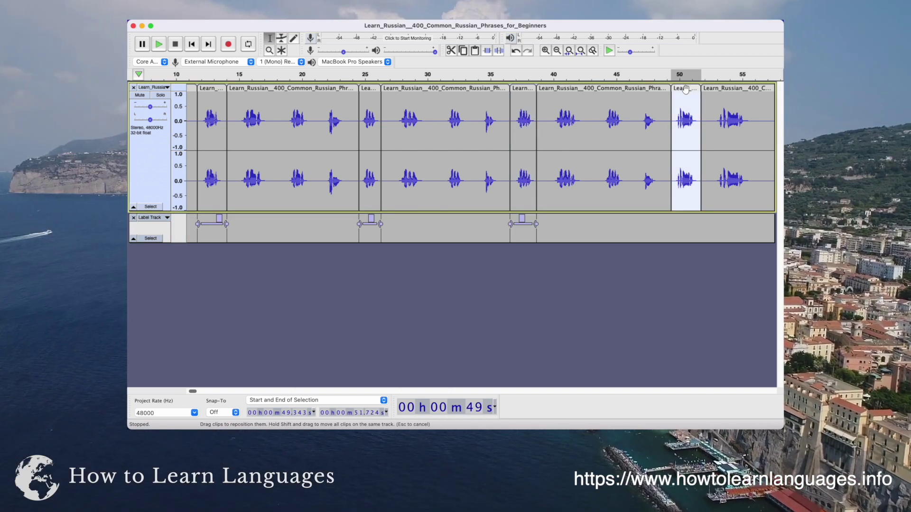
{"action": "key", "text": "Down"}
{"action": "scroll", "coordinate": [437, 101], "scroll_direction": "right", "scroll_amount": 10}
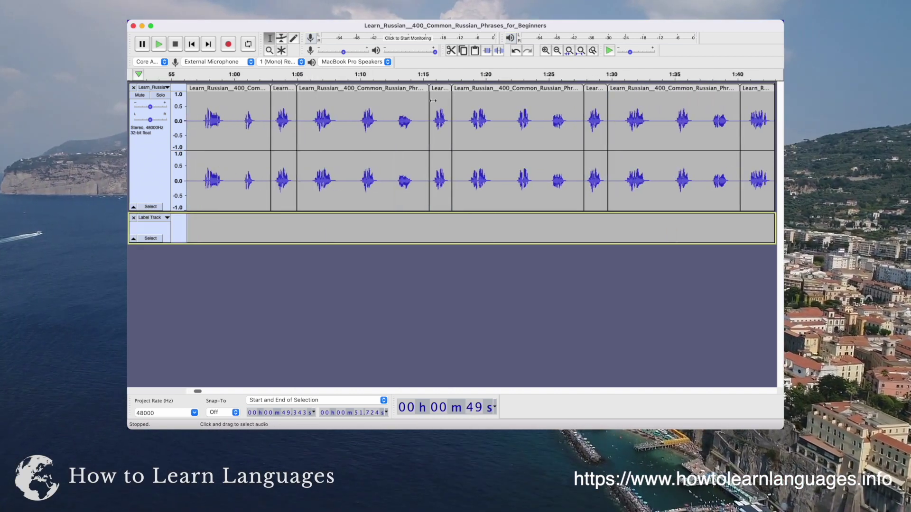
{"action": "left_click", "coordinate": [282, 89]}
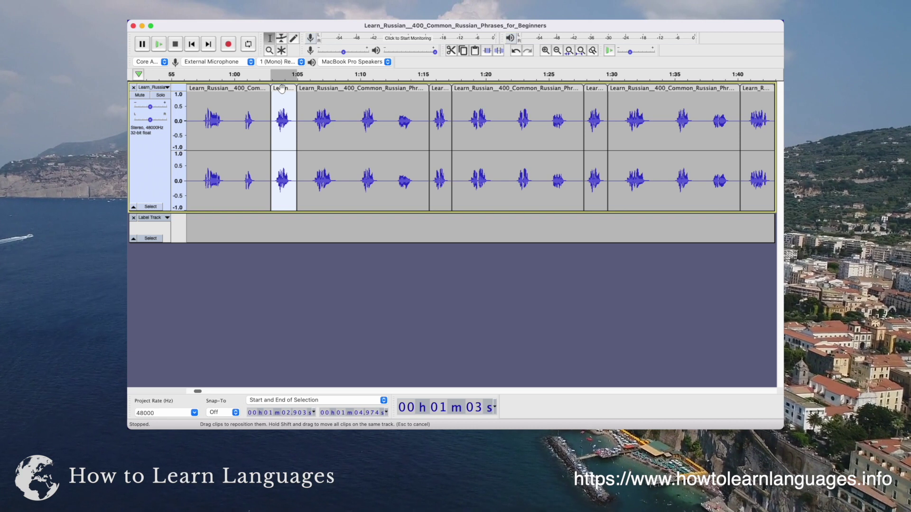
{"action": "key", "text": "ctrl+b"}
Add empty labels over the short clips at about 1:15.5–1:17.3 and 1:28–1:29.7.
{"action": "left_click", "coordinate": [439, 89]}
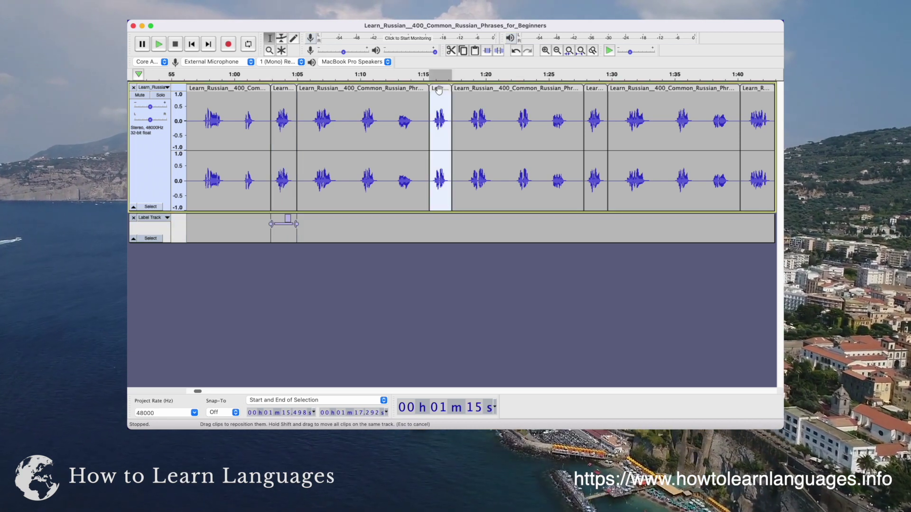
{"action": "key", "text": "ctrl+b"}
{"action": "left_click", "coordinate": [595, 89]}
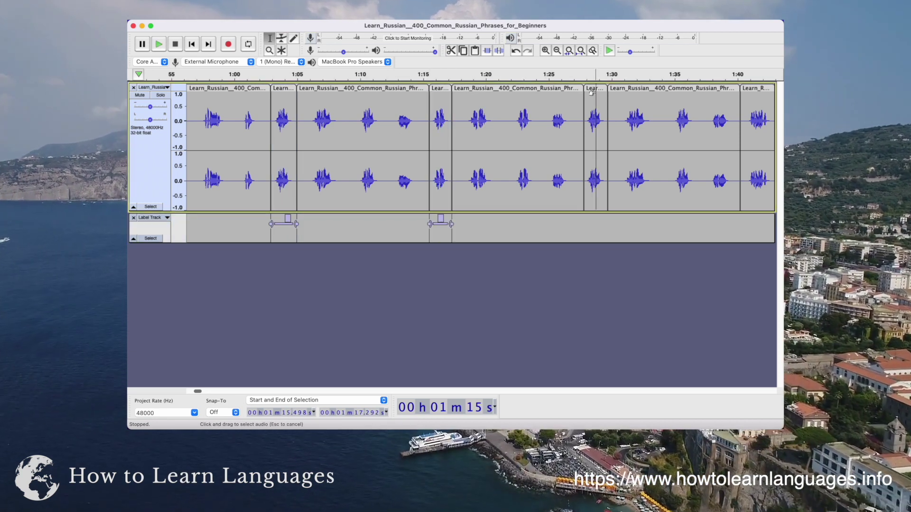
{"action": "left_click", "coordinate": [595, 88]}
{"action": "key", "text": "ctrl+b"}
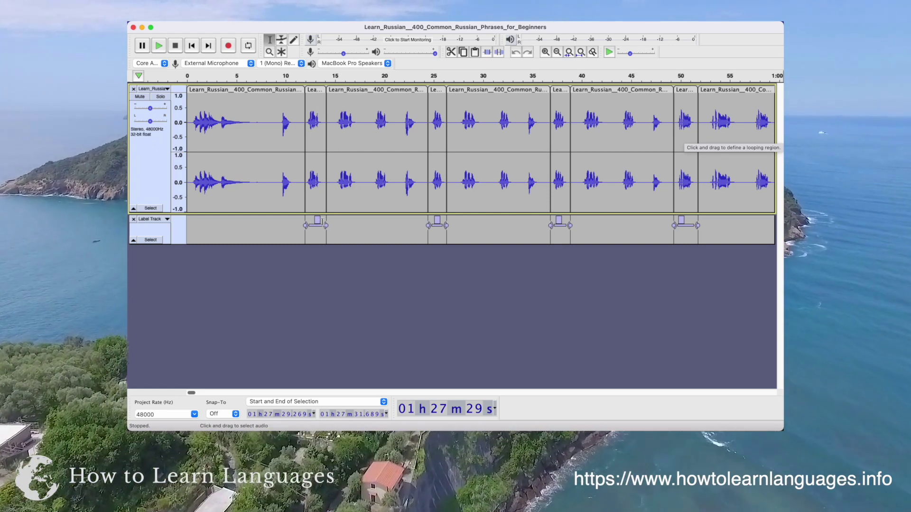
Look through the whole labelled recording to its end, checking the labels over the short phrase clips.
{"action": "scroll", "coordinate": [479, 231], "scroll_direction": "right", "scroll_amount": 10}
{"action": "scroll", "coordinate": [479, 231], "scroll_direction": "right", "scroll_amount": 20}
{"action": "scroll", "coordinate": [479, 231], "scroll_direction": "right", "scroll_amount": 20}
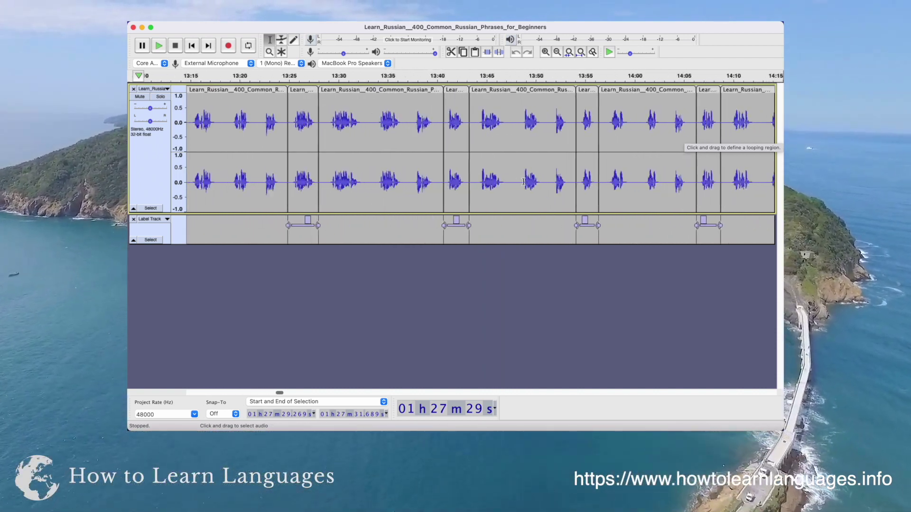
{"action": "scroll", "coordinate": [518, 182], "scroll_direction": "right", "scroll_amount": 10}
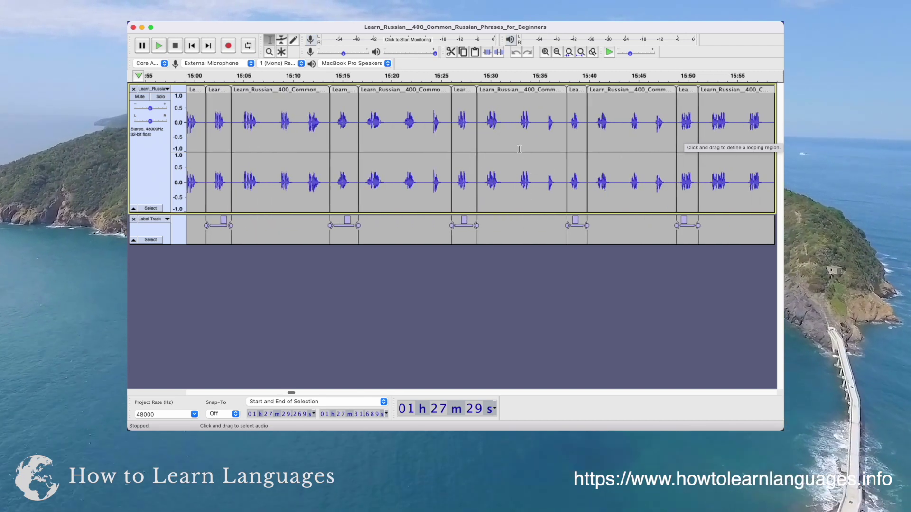
{"action": "left_click", "coordinate": [492, 122]}
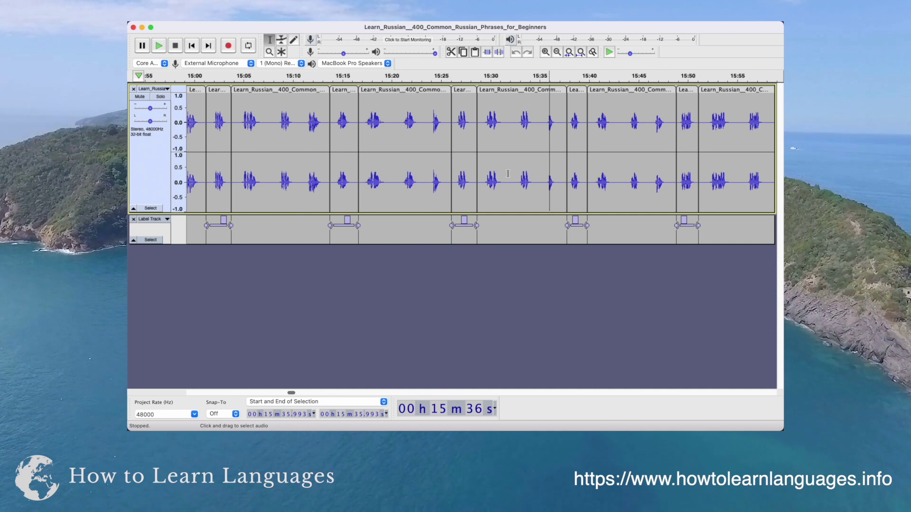
{"action": "scroll", "coordinate": [524, 179], "scroll_direction": "right", "scroll_amount": 2}
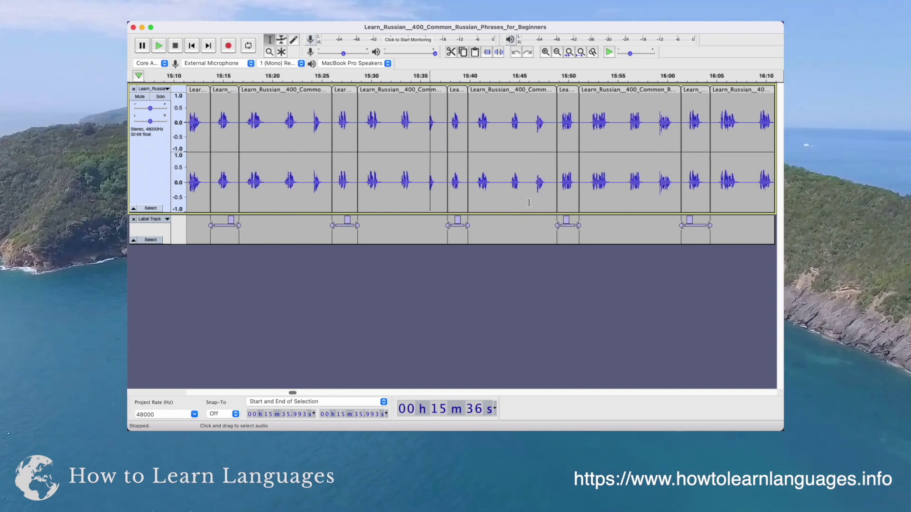
{"action": "scroll", "coordinate": [529, 202], "scroll_direction": "right", "scroll_amount": 15}
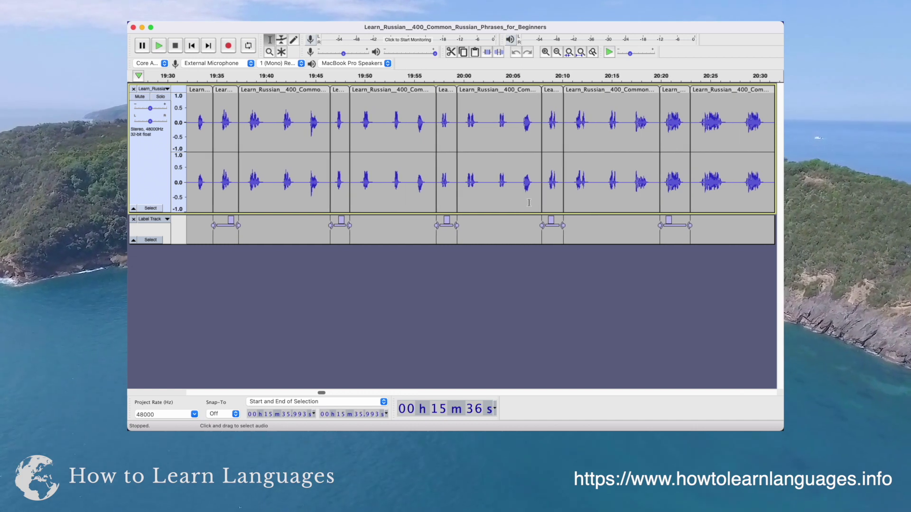
{"action": "scroll", "coordinate": [529, 203], "scroll_direction": "right", "scroll_amount": 15}
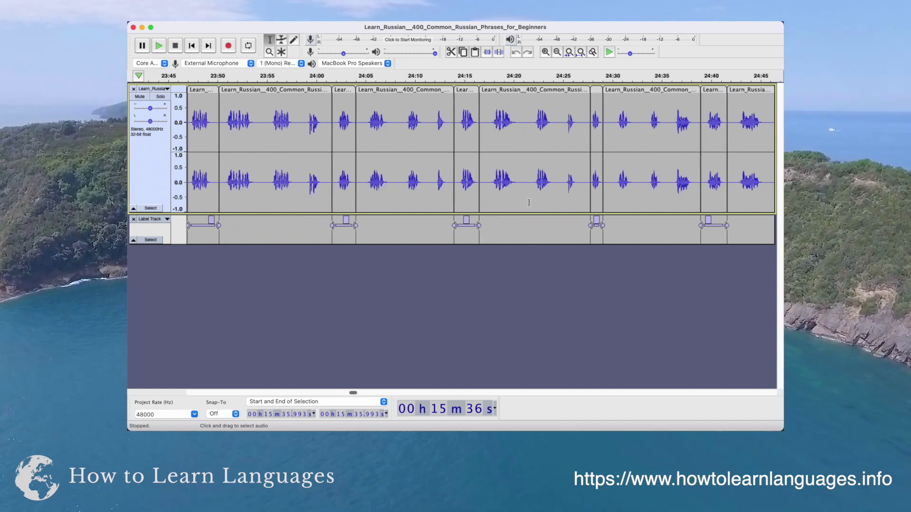
{"action": "scroll", "coordinate": [528, 203], "scroll_direction": "right", "scroll_amount": 20}
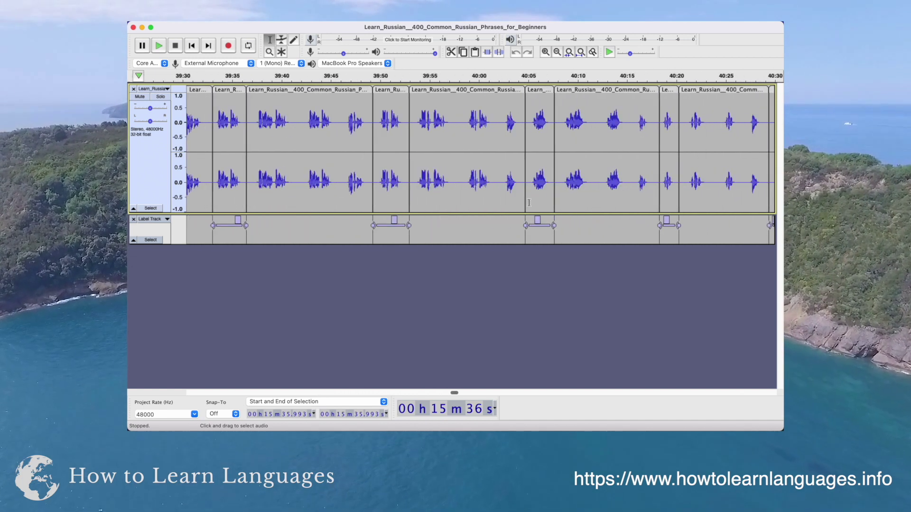
{"action": "scroll", "coordinate": [529, 203], "scroll_direction": "right", "scroll_amount": 16}
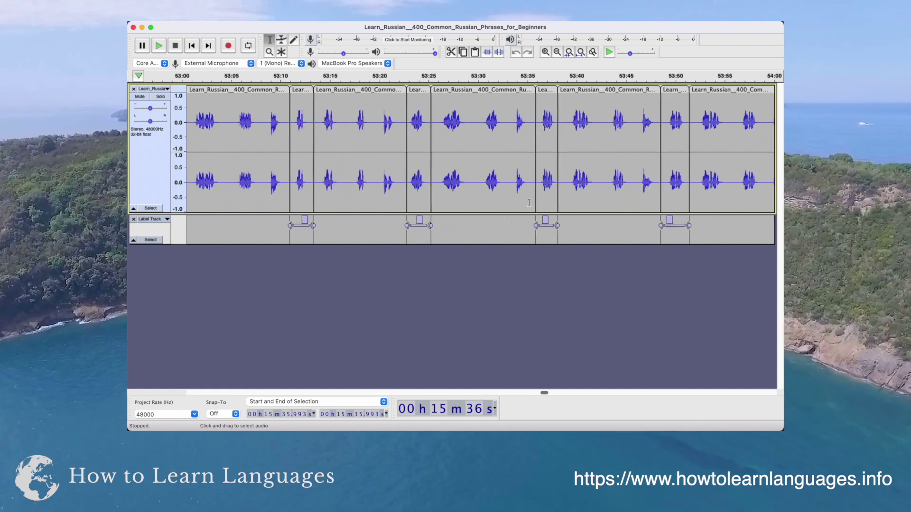
{"action": "scroll", "coordinate": [529, 203], "scroll_direction": "right", "scroll_amount": 16}
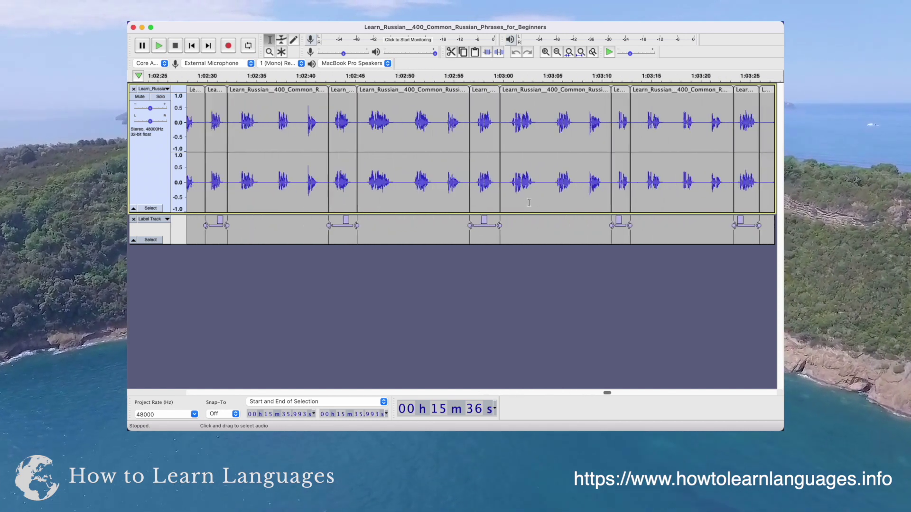
{"action": "scroll", "coordinate": [529, 203], "scroll_direction": "right", "scroll_amount": 8}
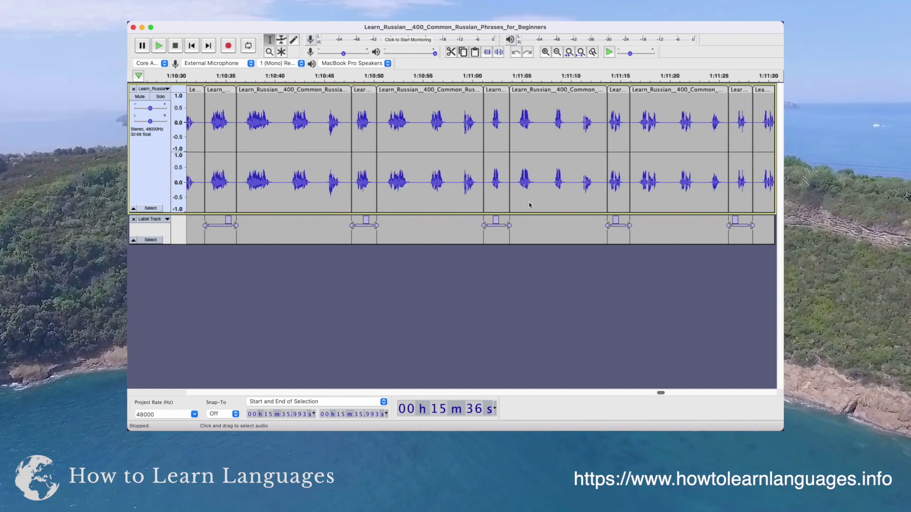
{"action": "scroll", "coordinate": [529, 203], "scroll_direction": "right", "scroll_amount": 8}
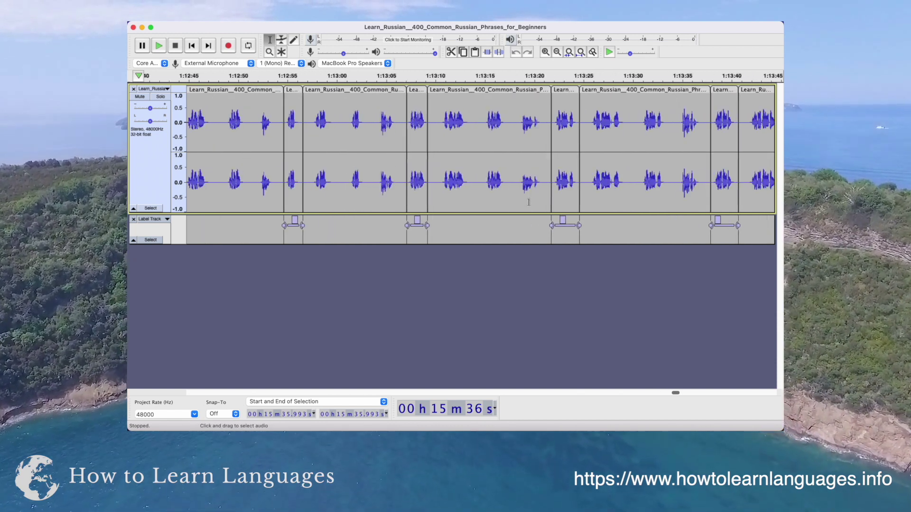
{"action": "scroll", "coordinate": [529, 203], "scroll_direction": "right", "scroll_amount": 16}
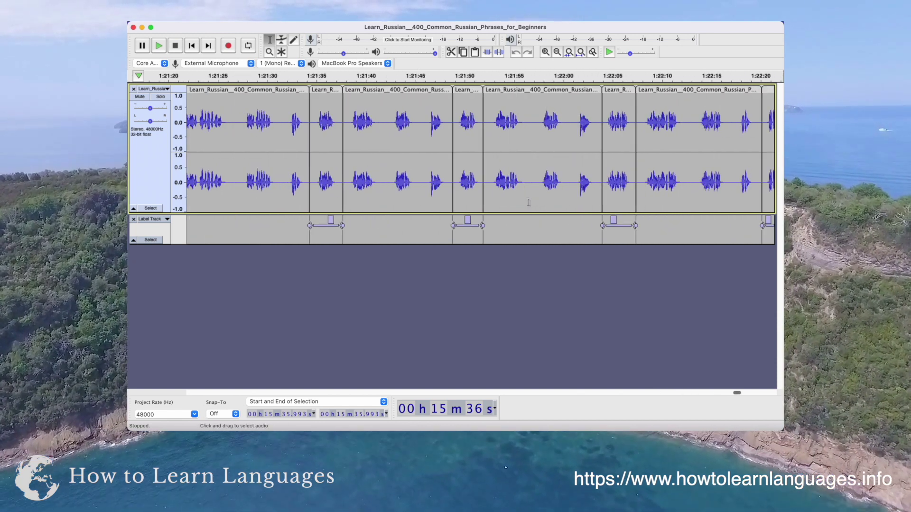
{"action": "scroll", "coordinate": [529, 203], "scroll_direction": "right", "scroll_amount": 5}
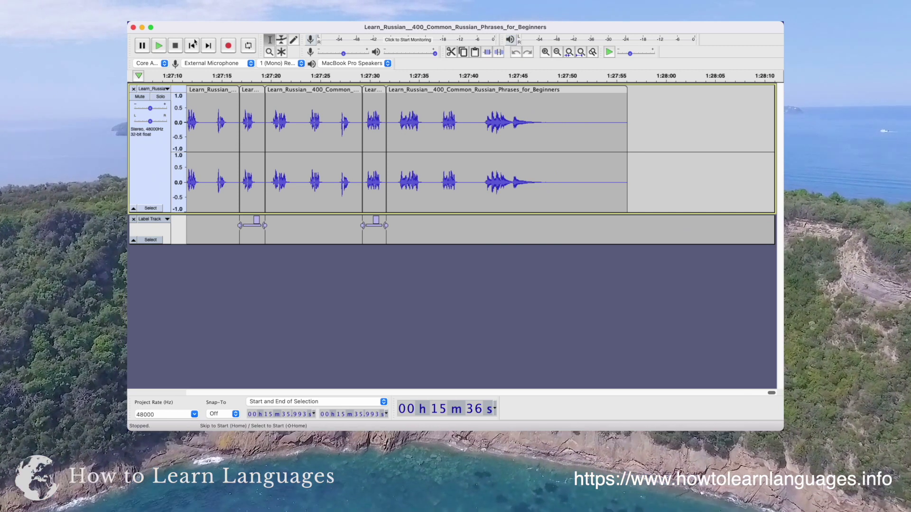
Open Export Multiple, choose MP3 Files as the format, and place the cursor in the file name prefix.
{"action": "left_click", "coordinate": [195, 21]}
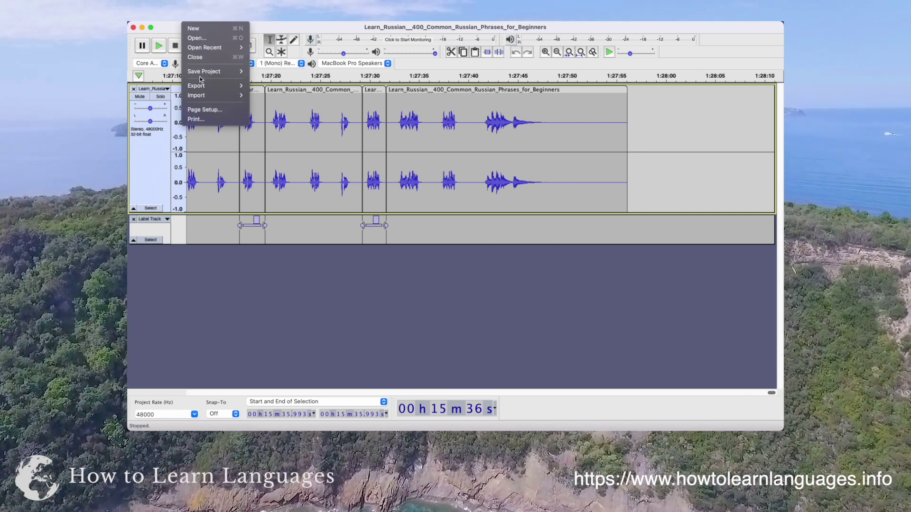
{"action": "mouse_move", "coordinate": [201, 87]}
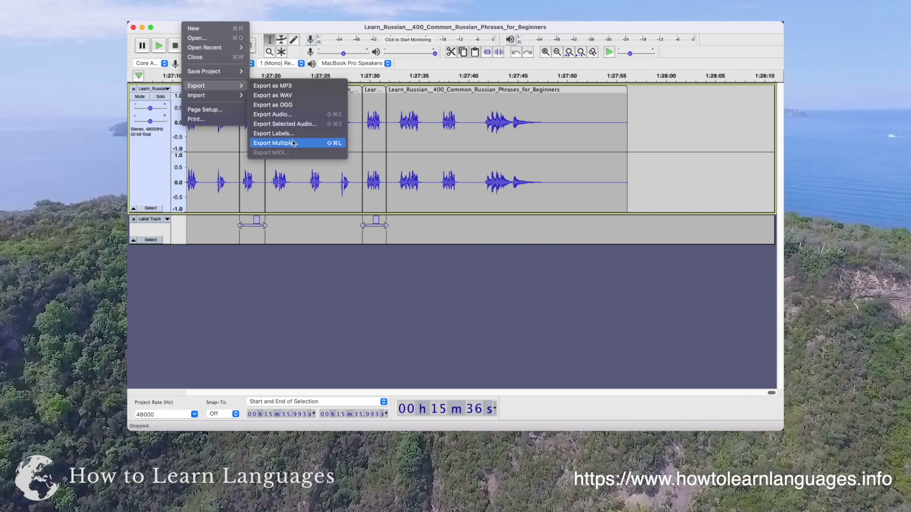
{"action": "left_click", "coordinate": [302, 143]}
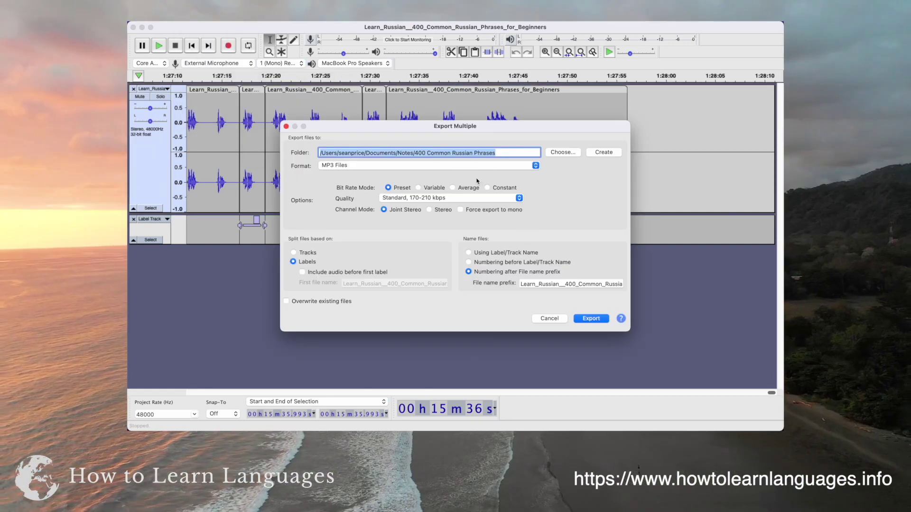
{"action": "left_click", "coordinate": [458, 167]}
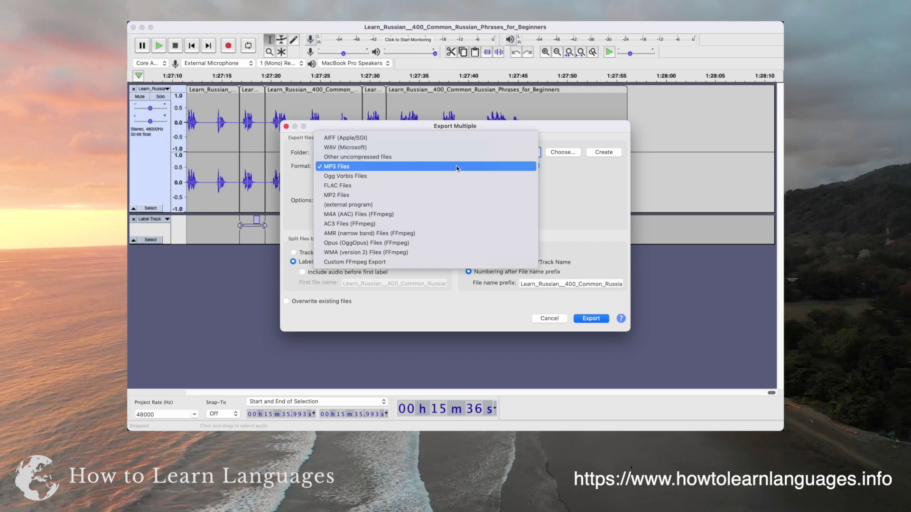
{"action": "left_click", "coordinate": [423, 167]}
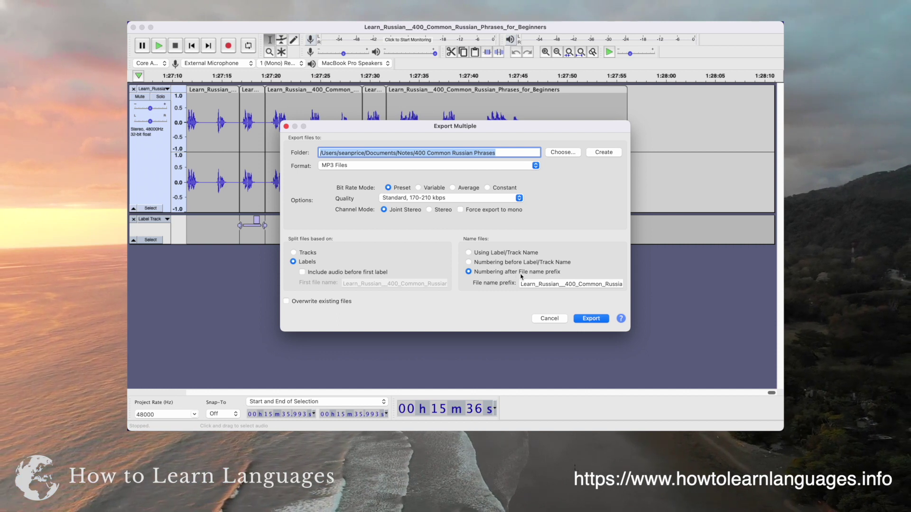
{"action": "left_click", "coordinate": [550, 284]}
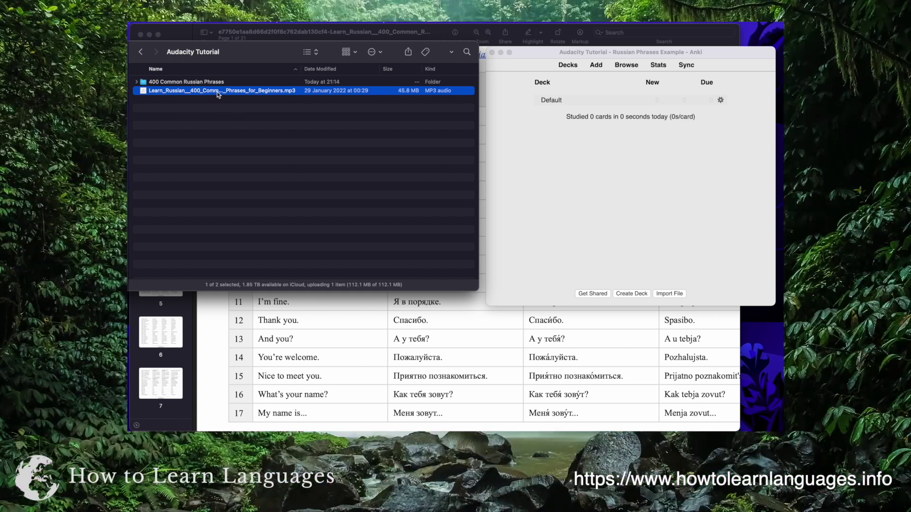
Expand the "400 Common Russian Phrases" folder in Finder to examine the MP3 files inside it.
{"action": "left_click", "coordinate": [167, 98]}
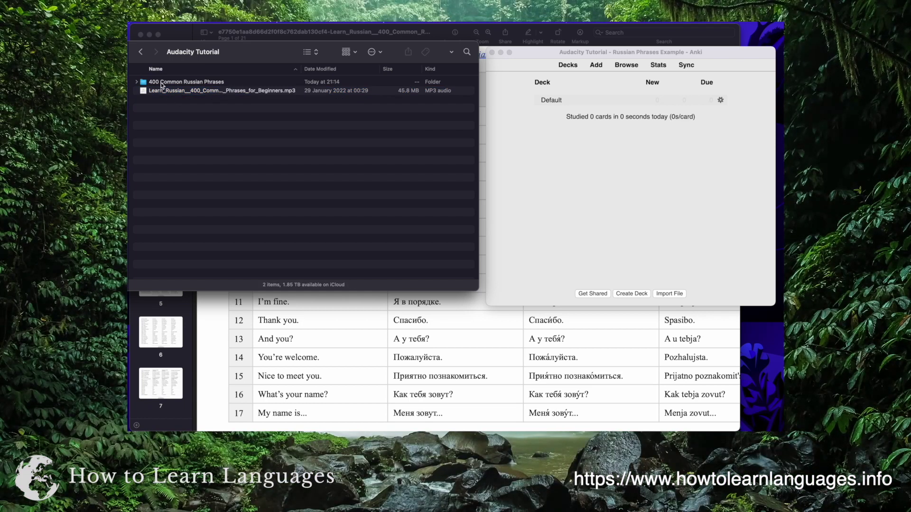
{"action": "left_click", "coordinate": [156, 83]}
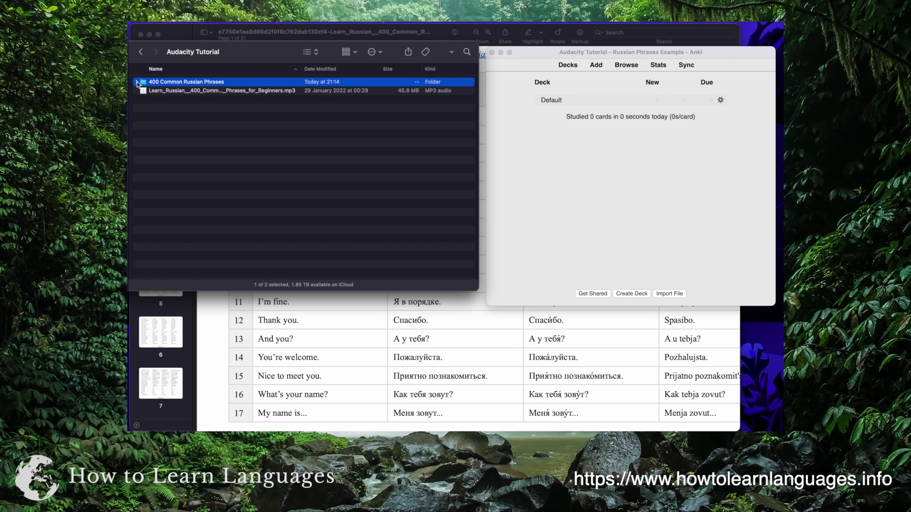
{"action": "left_click", "coordinate": [137, 83]}
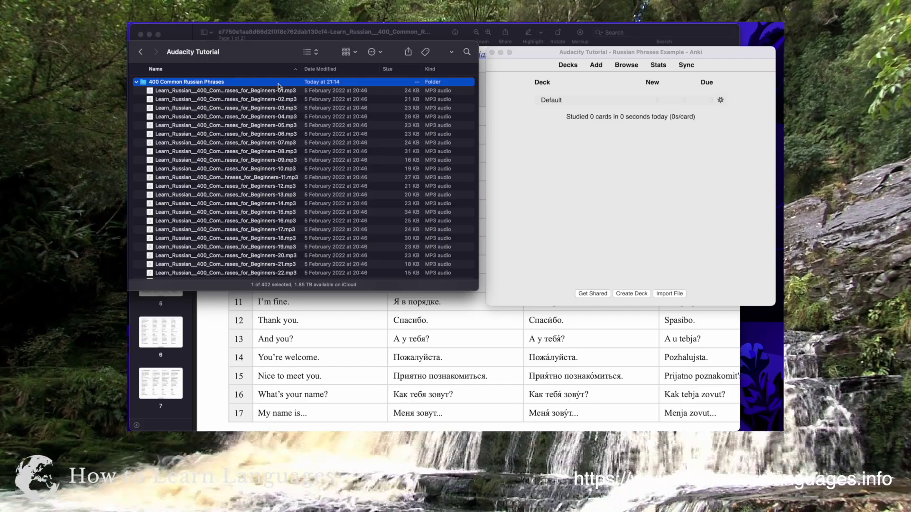
Switch to Anki and open the window for adding a new Basic card to the Default deck.
{"action": "left_click", "coordinate": [588, 101]}
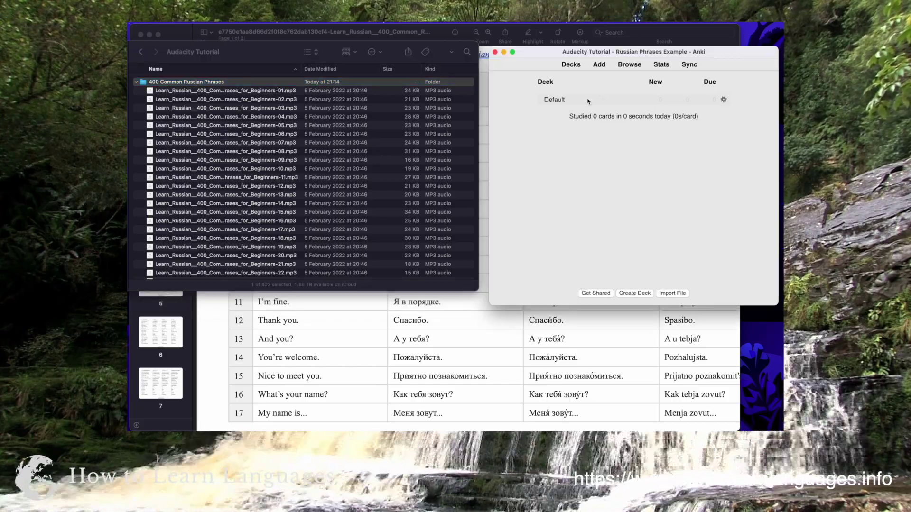
{"action": "left_click", "coordinate": [599, 65]}
{"action": "left_click_drag", "start_coordinate": [491, 140], "coordinate": [614, 114]}
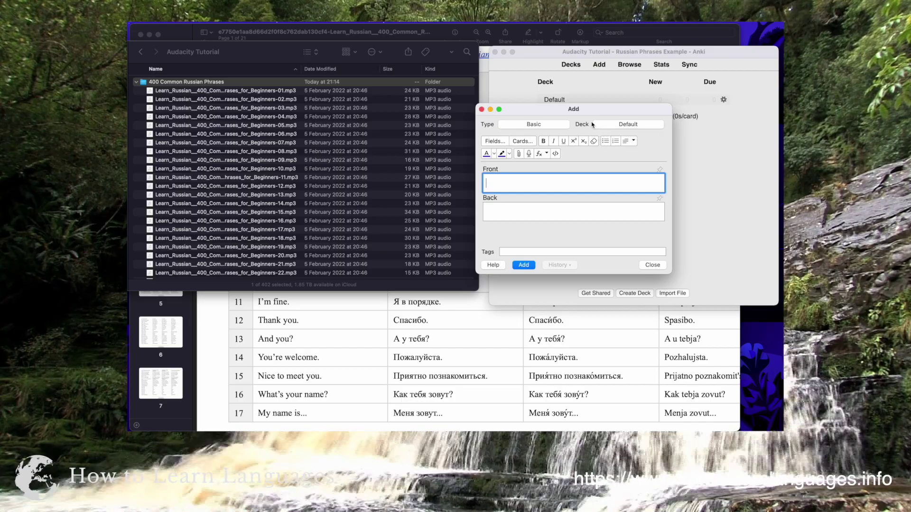
Copy "Good morning." from row 1 of the PDF transcript into the Front field of the Anki card, and move to the Back field.
{"action": "key", "text": "super+Tab"}
{"action": "key", "text": "super+Tab"}
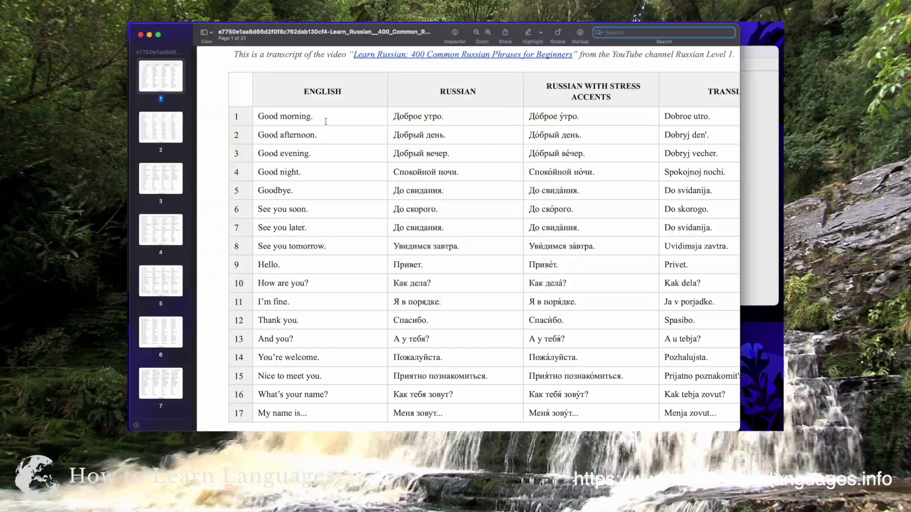
{"action": "left_click_drag", "start_coordinate": [317, 118], "coordinate": [261, 120]}
{"action": "key", "text": "super+c"}
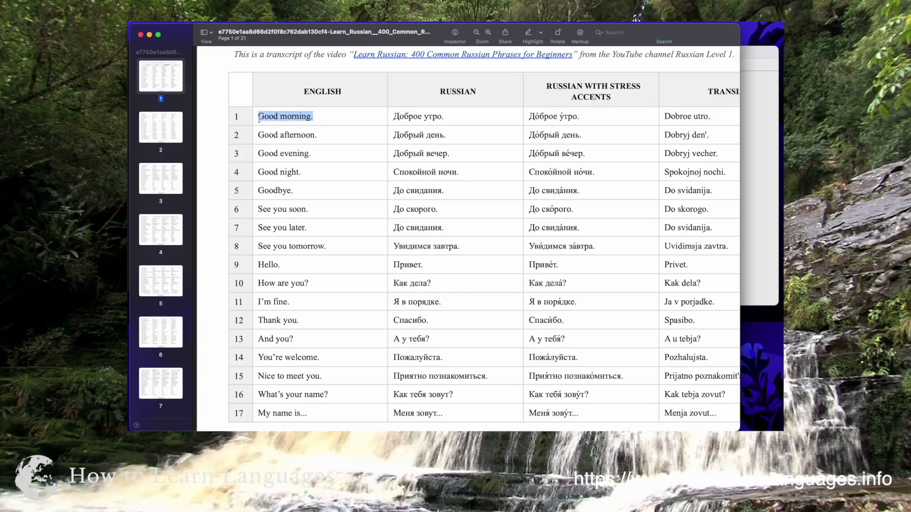
{"action": "key", "text": "super+Tab"}
{"action": "key", "text": "super+Tab"}
{"action": "key", "text": "super+Tab"}
{"action": "key", "text": "super+Tab"}
{"action": "key", "text": "super+Tab"}
{"action": "key", "text": "super+Tab"}
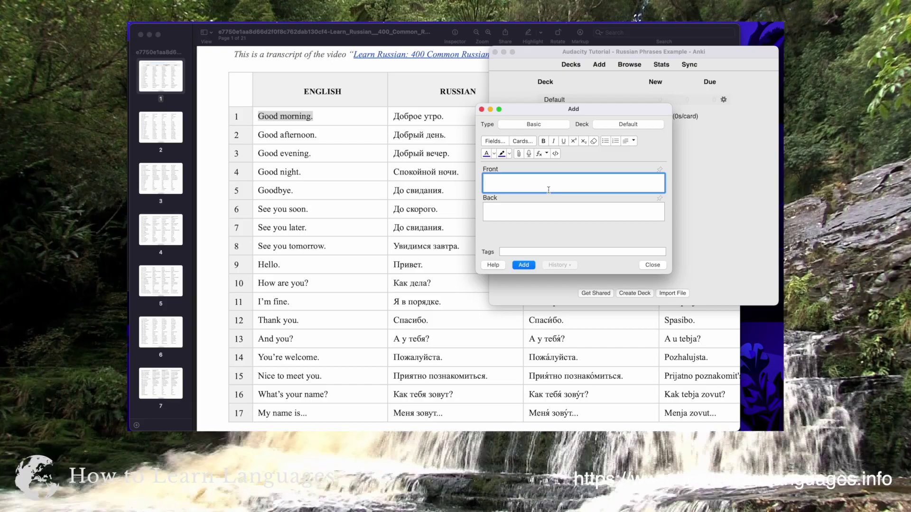
{"action": "key", "text": "super+v"}
{"action": "left_click", "coordinate": [535, 215]}
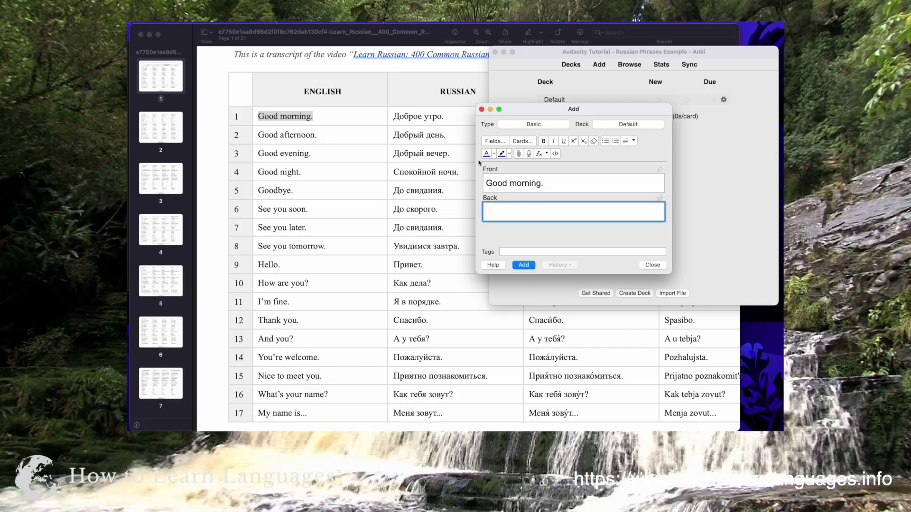
Copy "Доброе утро." from the Russian column in row 1 of the PDF transcript into the Back field of the Anki card.
{"action": "left_click", "coordinate": [453, 122]}
{"action": "left_click_drag", "start_coordinate": [447, 117], "coordinate": [396, 119]}
{"action": "key", "text": "super+c"}
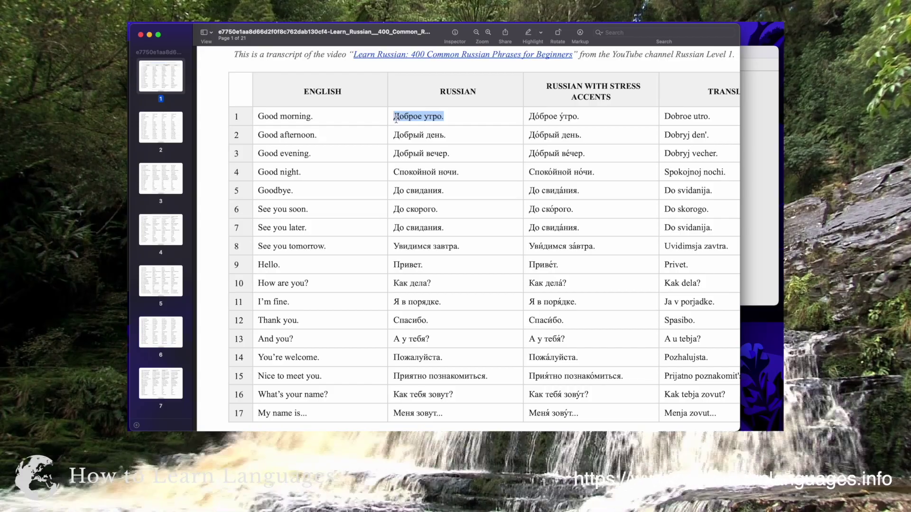
{"action": "key", "text": "super+Tab"}
{"action": "key", "text": "super+v"}
{"action": "key", "text": "super+Tab"}
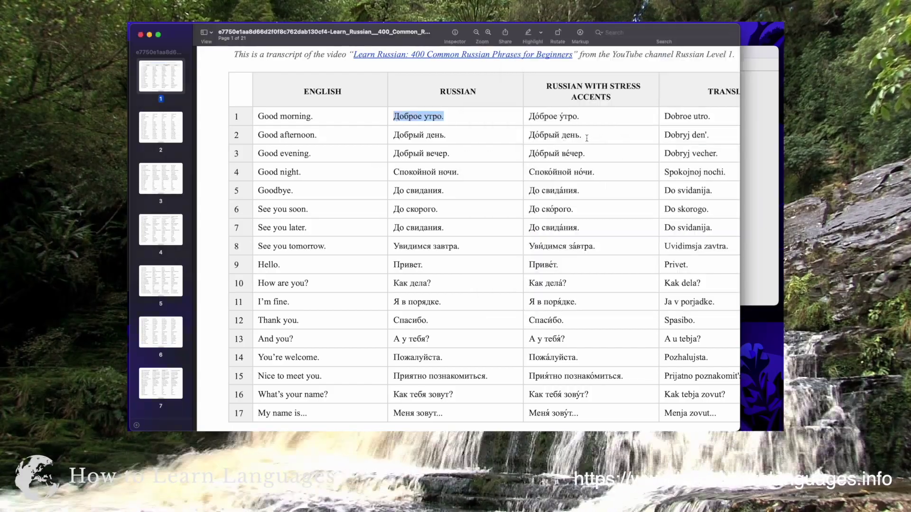
{"action": "scroll", "coordinate": [587, 138], "scroll_direction": "right", "scroll_amount": 3}
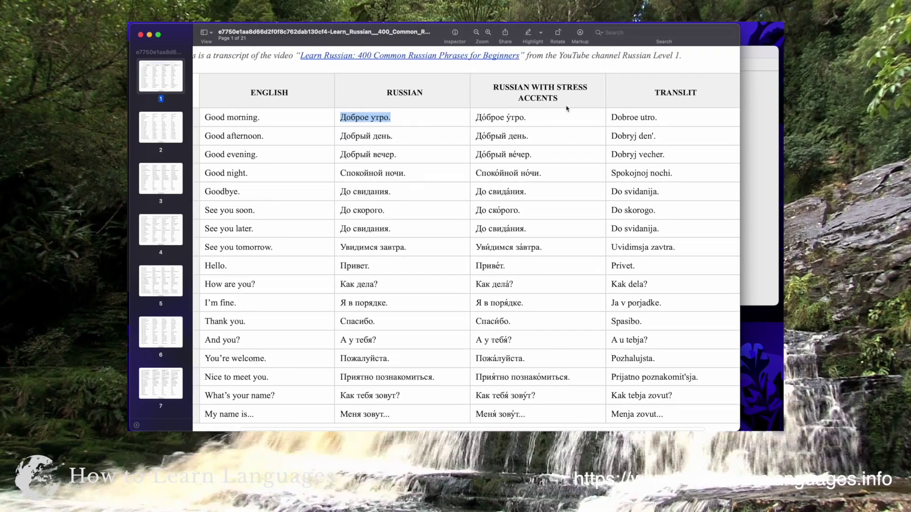
{"action": "scroll", "coordinate": [580, 157], "scroll_direction": "left", "scroll_amount": 3}
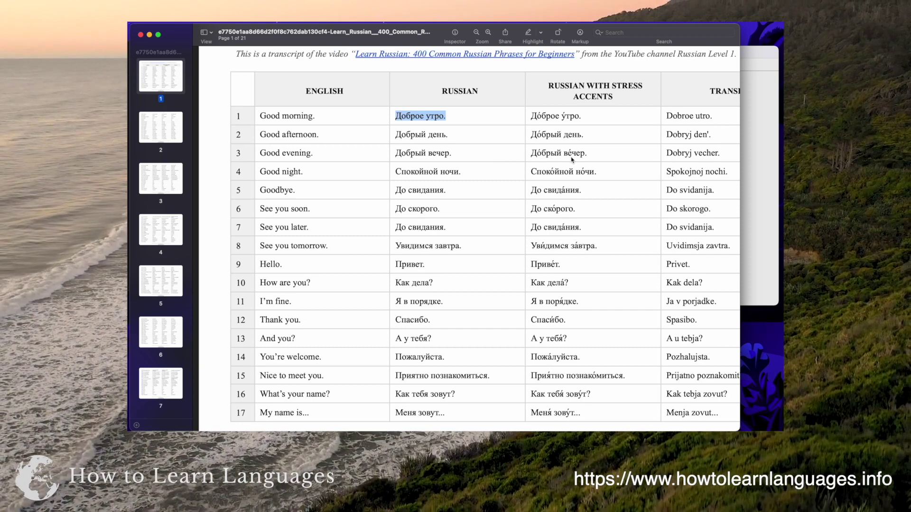
{"action": "scroll", "coordinate": [574, 159], "scroll_direction": "right", "scroll_amount": 1}
{"action": "left_click", "coordinate": [453, 117]}
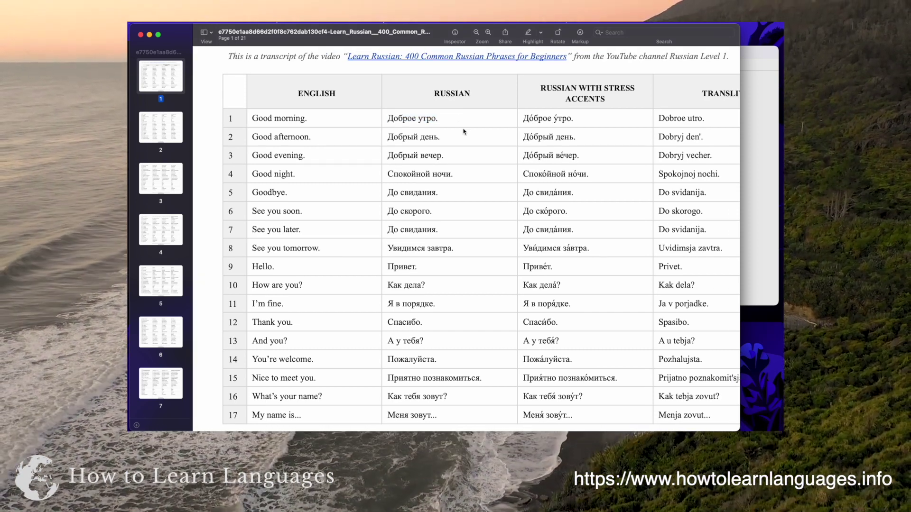
{"action": "key", "text": "super+Tab"}
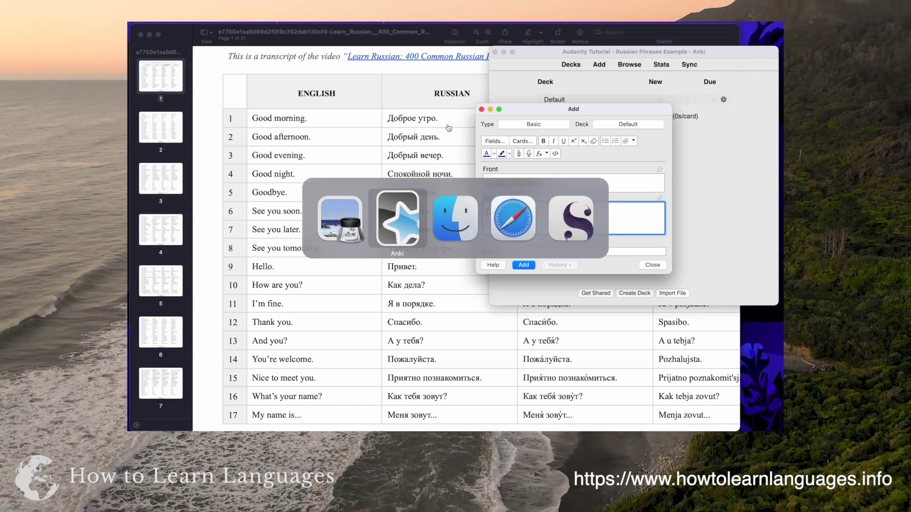
{"action": "key", "text": "super+v"}
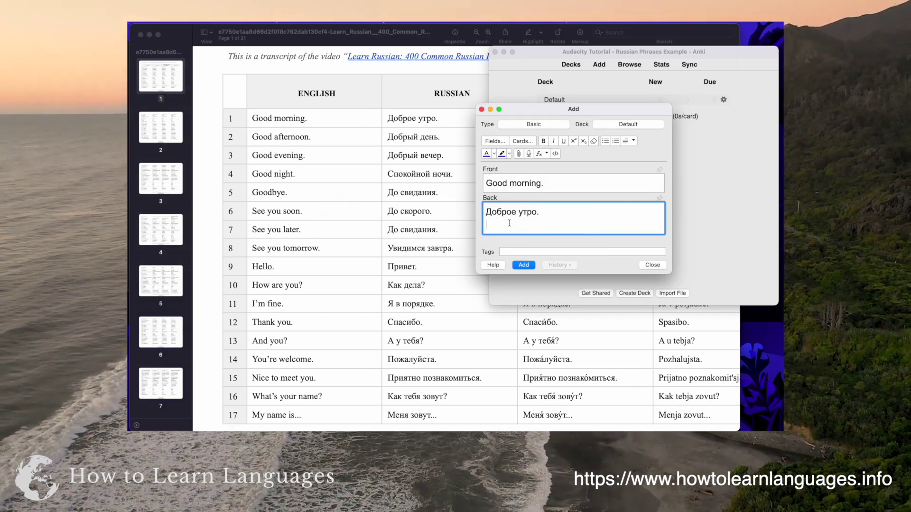
Insert Learn_Russian__400_Common_Russian_Phrases_for_Beginners-01.mp3 from Finder below the Russian text in the Back field, and add the "Good morning." card to the deck.
{"action": "key", "text": "super+Tab"}
{"action": "key", "text": "super+Tab"}
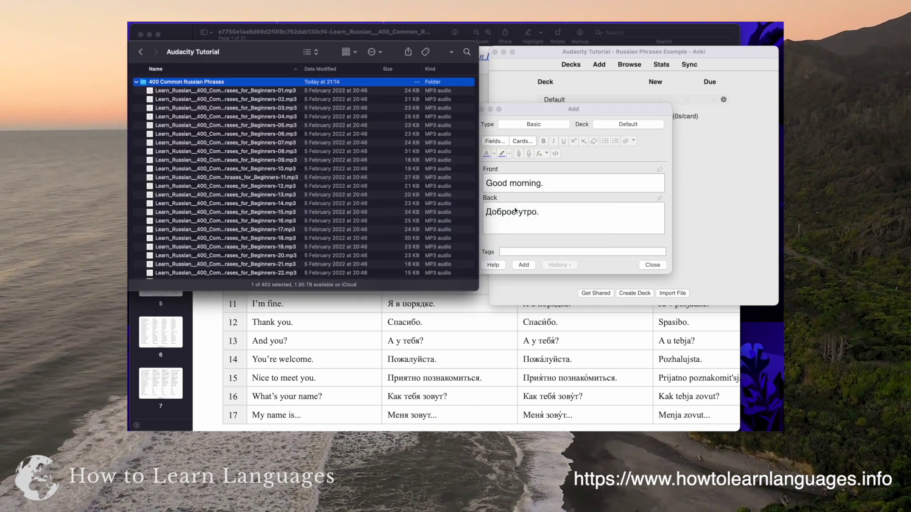
{"action": "left_click", "coordinate": [209, 90]}
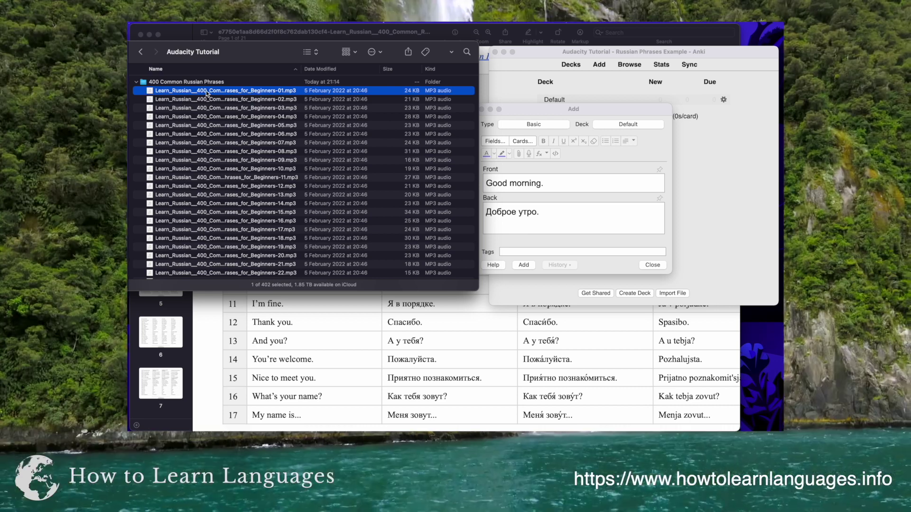
{"action": "left_click_drag", "start_coordinate": [206, 91], "coordinate": [509, 225]}
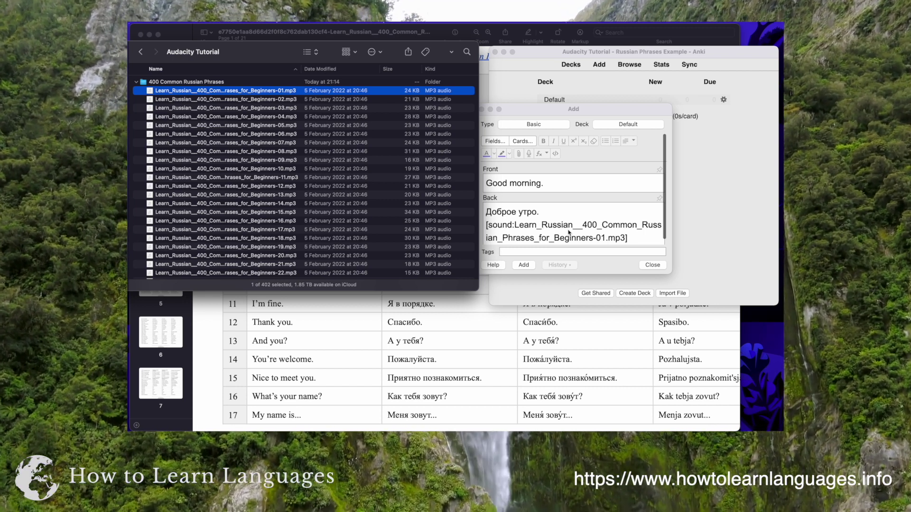
{"action": "left_click", "coordinate": [604, 172]}
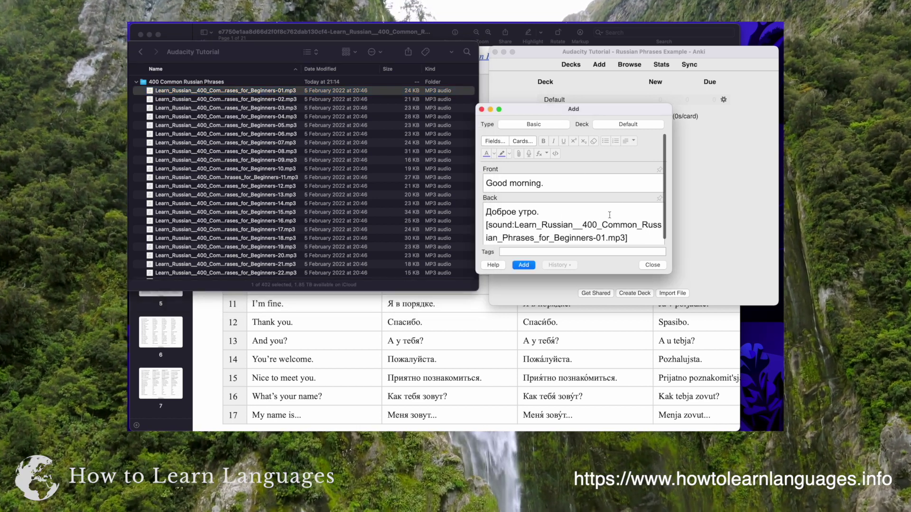
{"action": "left_click", "coordinate": [522, 265]}
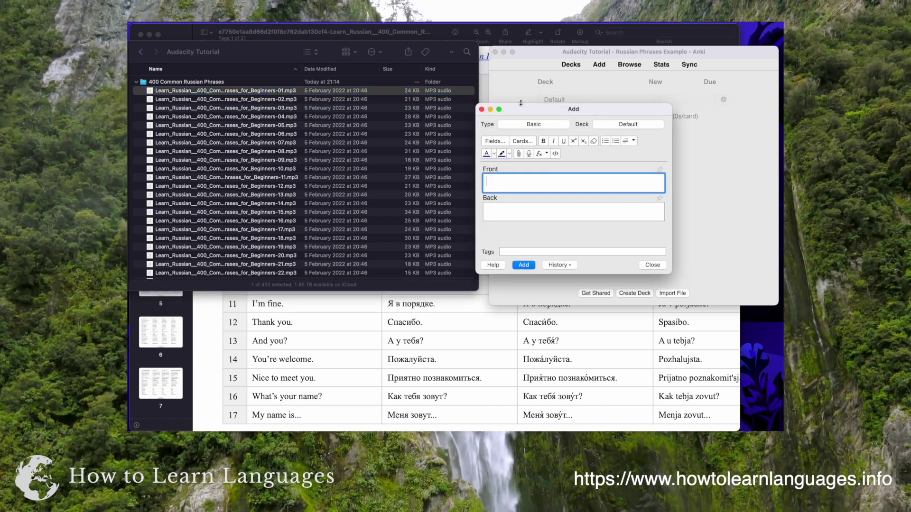
Copy "Good afternoon." from row 2 of the PDF transcript into the Front field of the new Anki card, and move to the Back field.
{"action": "key", "text": "super+Tab"}
{"action": "key", "text": "super+Tab"}
{"action": "key", "text": "super+Tab"}
{"action": "key", "text": "super+Tab"}
{"action": "key", "text": "super+Tab"}
{"action": "key", "text": "super+Tab"}
{"action": "key", "text": "super+Tab"}
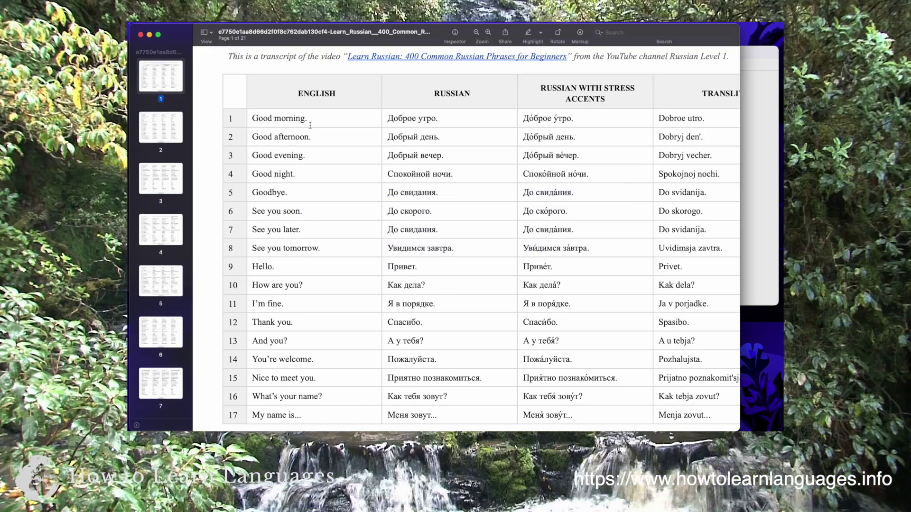
{"action": "left_click_drag", "start_coordinate": [314, 138], "coordinate": [255, 137]}
{"action": "key", "text": "super+c"}
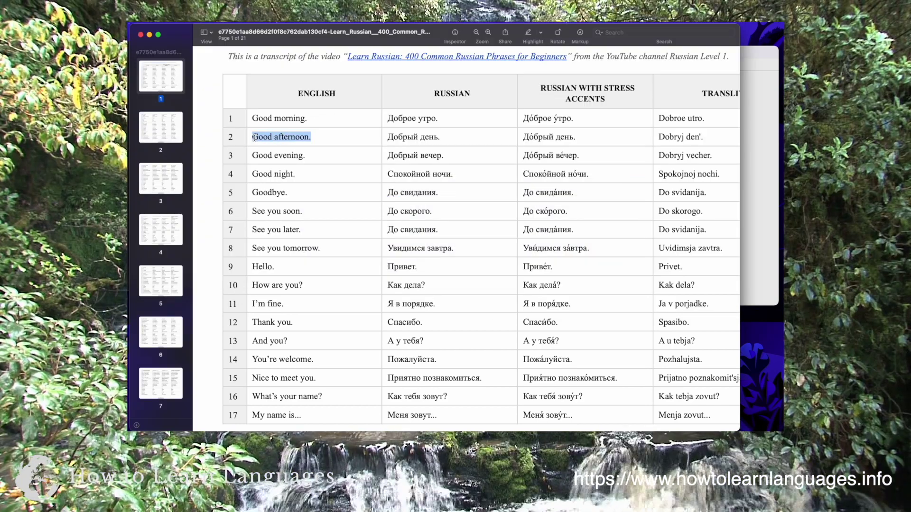
{"action": "key", "text": "super+Tab"}
{"action": "key", "text": "super+v"}
{"action": "left_click", "coordinate": [515, 214]}
Copy "Добрый день." from the Russian column in row 2 of the PDF transcript into the Anki card's Back field.
{"action": "key", "text": "super+Tab"}
{"action": "left_click_drag", "start_coordinate": [442, 138], "coordinate": [393, 138]}
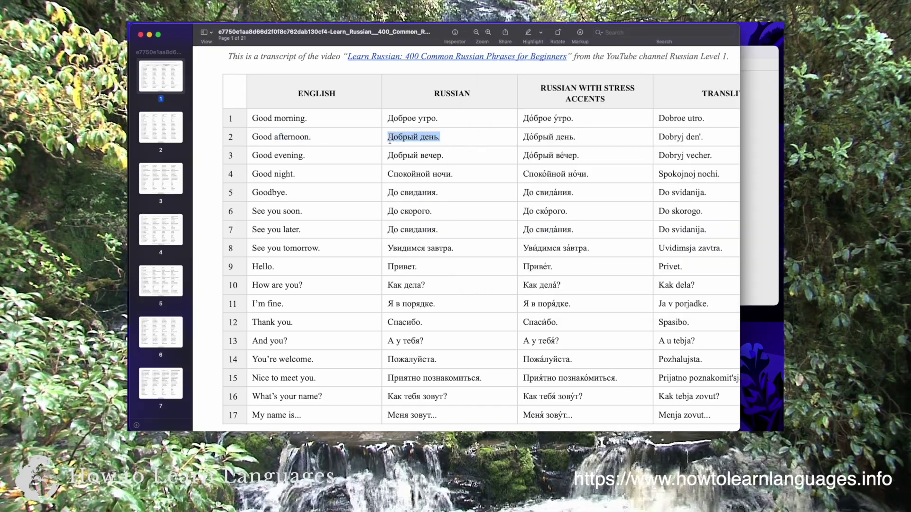
{"action": "key", "text": "super+c"}
{"action": "key", "text": "super+Tab"}
{"action": "key", "text": "super+v"}
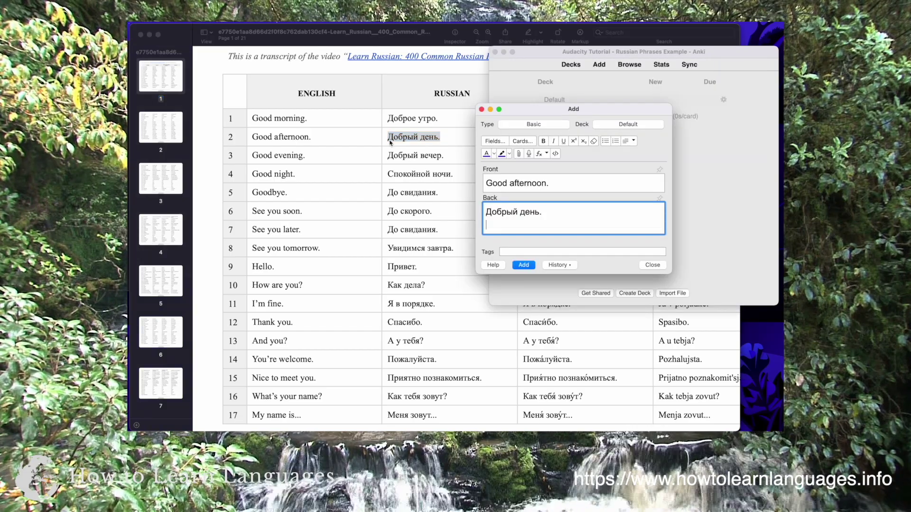
Insert Learn_Russian__400_Common_Russian_Phrases_for_Beginners-02.mp3 from Finder below the Russian text in the Back field, and add the "Good afternoon." card to the deck.
{"action": "key", "text": "super+Tab"}
{"action": "key", "text": "super+Tab"}
{"action": "left_click", "coordinate": [264, 101]}
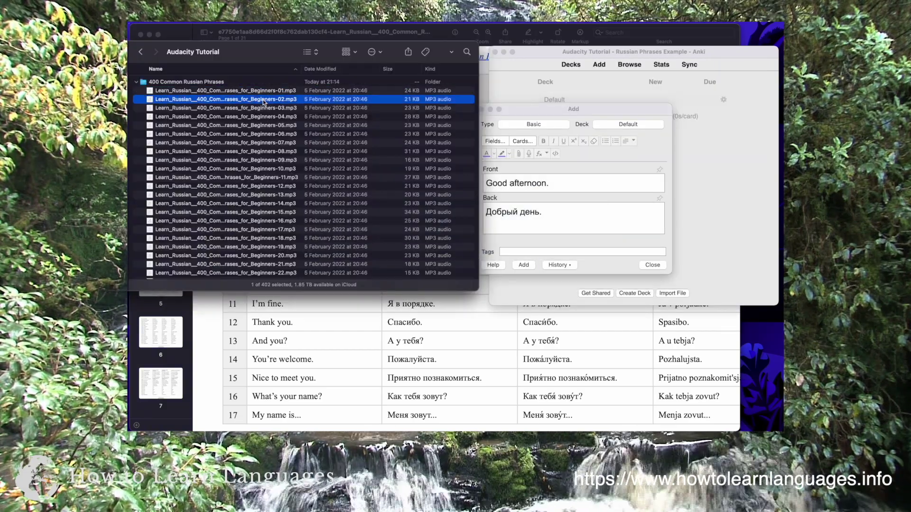
{"action": "left_click_drag", "start_coordinate": [264, 101], "coordinate": [546, 232]}
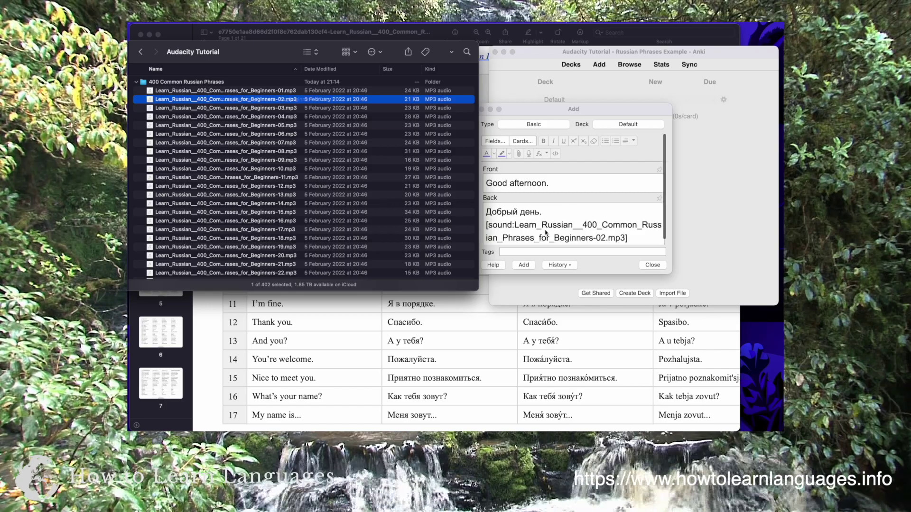
{"action": "left_click", "coordinate": [526, 267]}
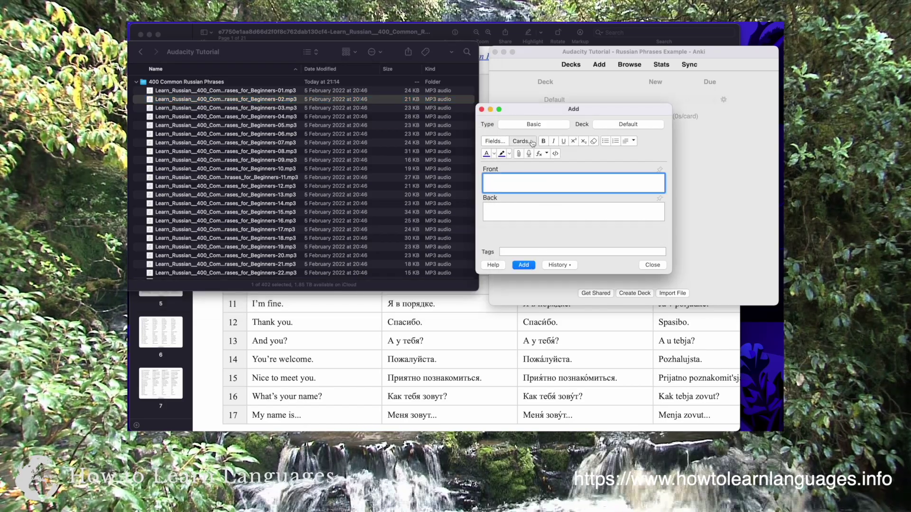
{"action": "key", "text": "super+Tab"}
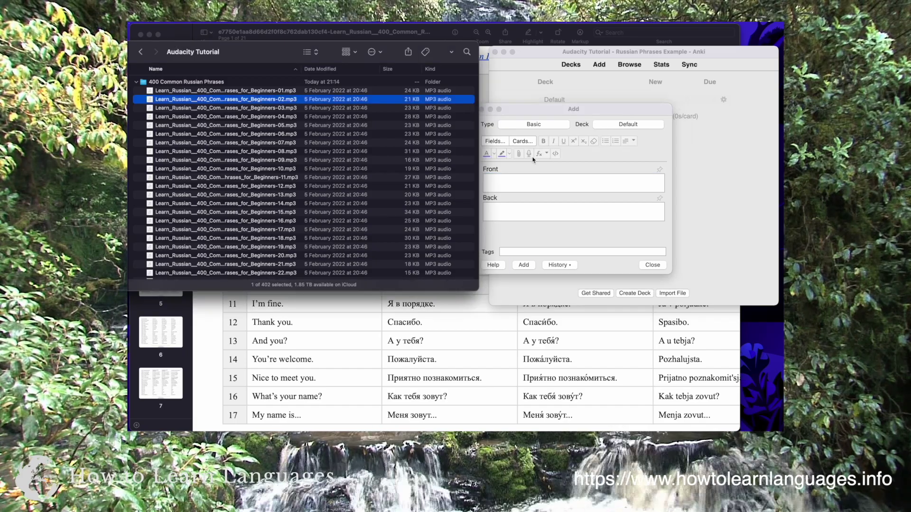
{"action": "key", "text": "super+Tab"}
{"action": "key", "text": "super+Tab"}
{"action": "key", "text": "super+Tab"}
{"action": "key", "text": "super+Tab"}
{"action": "key", "text": "super+Tab"}
{"action": "key", "text": "super+Tab"}
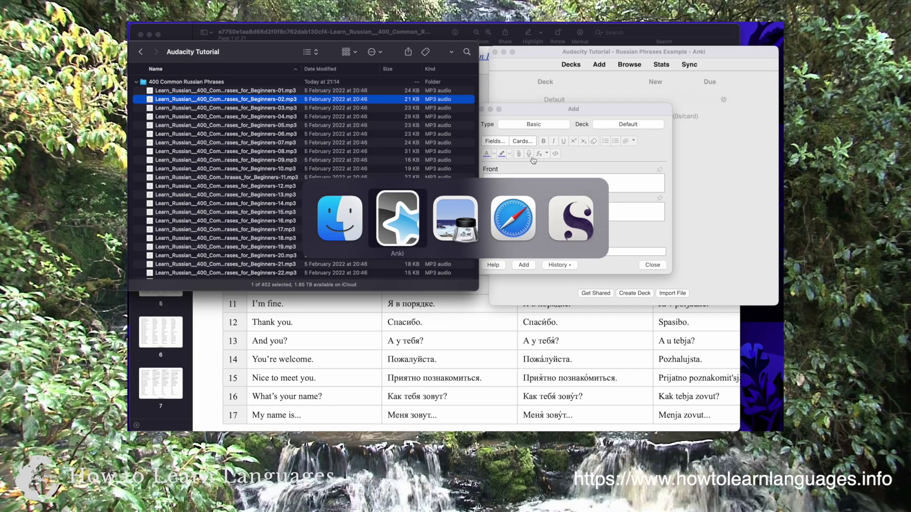
{"action": "key", "text": "super+Tab"}
{"action": "key", "text": "super+Tab"}
{"action": "key", "text": "super+Tab"}
{"action": "key", "text": "super+Tab"}
{"action": "key", "text": "super+Tab"}
{"action": "key", "text": "super+Tab"}
{"action": "key", "text": "super+Tab"}
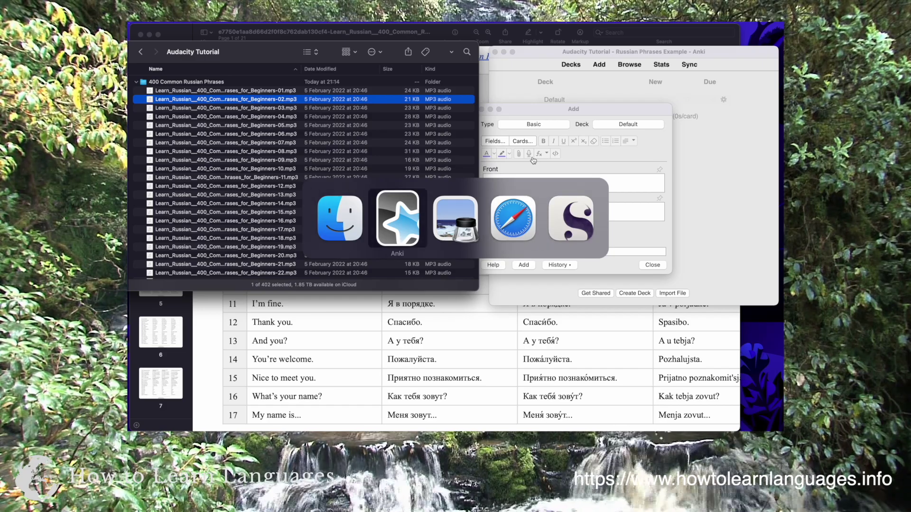
{"action": "key", "text": "super+Tab"}
{"action": "key", "text": "super+Tab"}
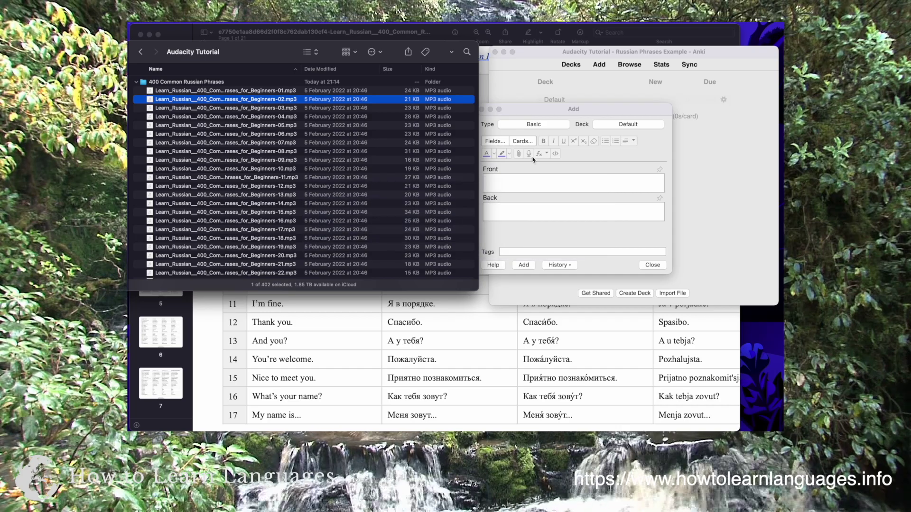